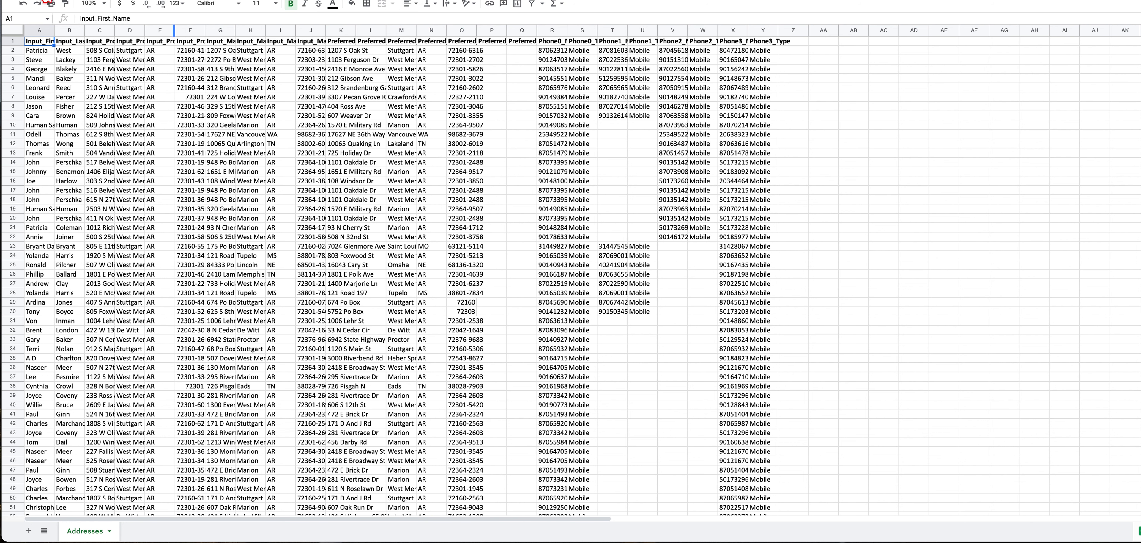
Download the Addresses sheet as a comma-separated values (.csv) file
left_click(48, 1)
mouse_move(111, 126)
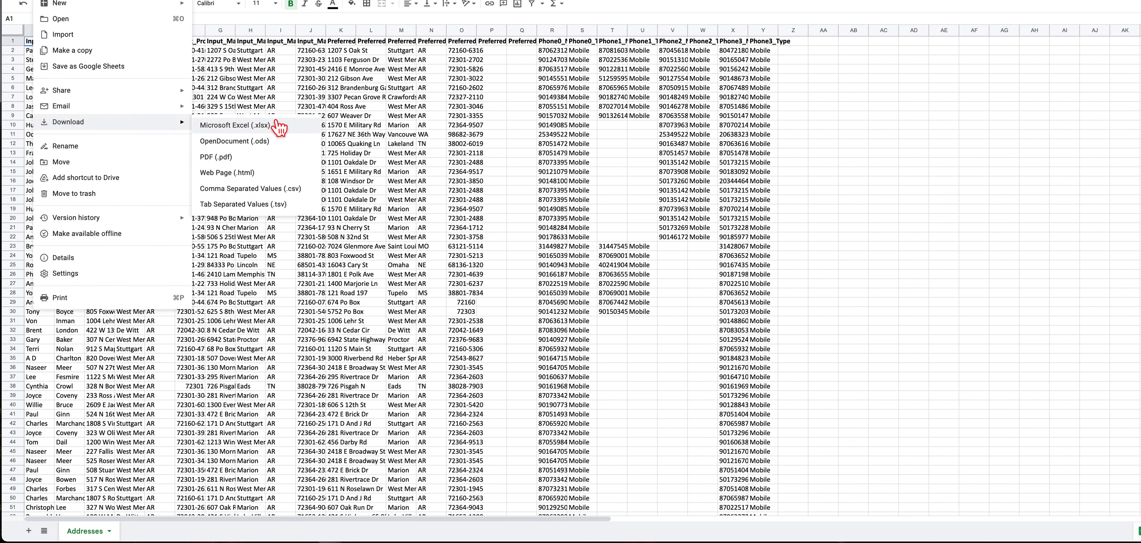
left_click(284, 189)
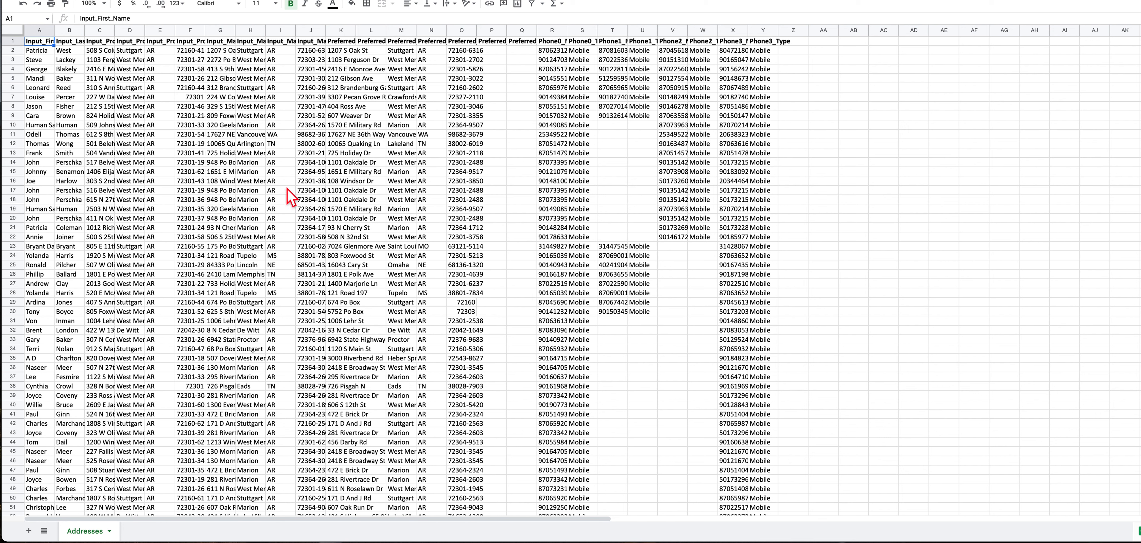
Switch to the REIReply contacts list, start a contact import and upload the downloaded mobile list.xlsx - Addresses.csv file
key("ctrl+Tab")
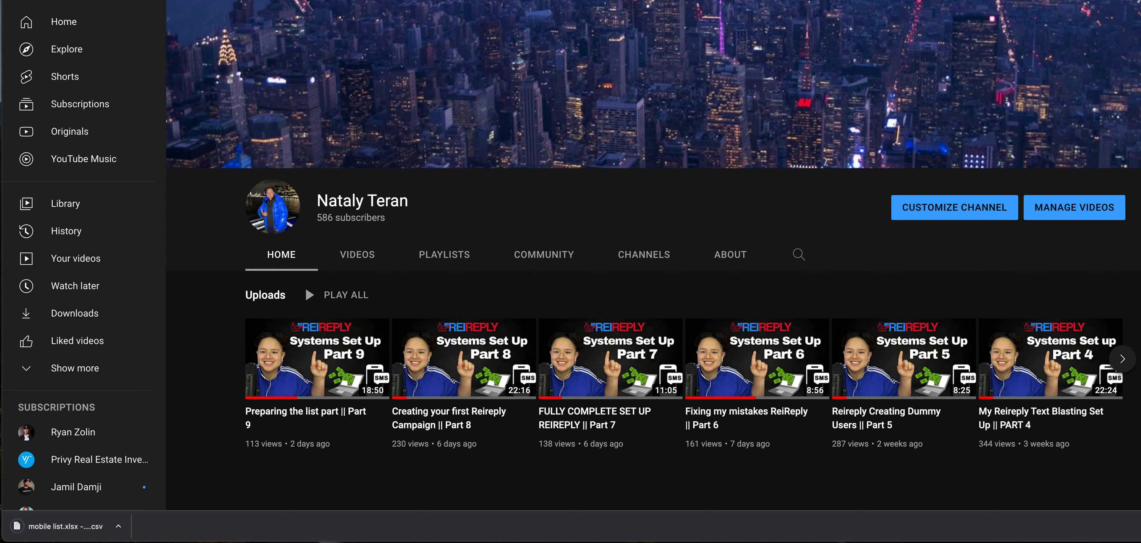
key("ctrl+Tab")
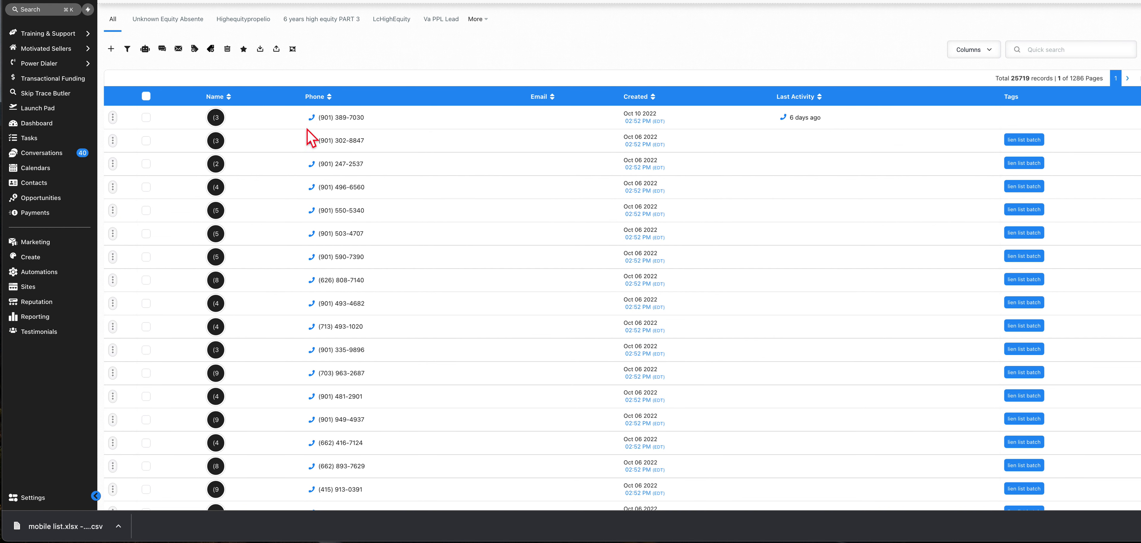
mouse_move(12, 67)
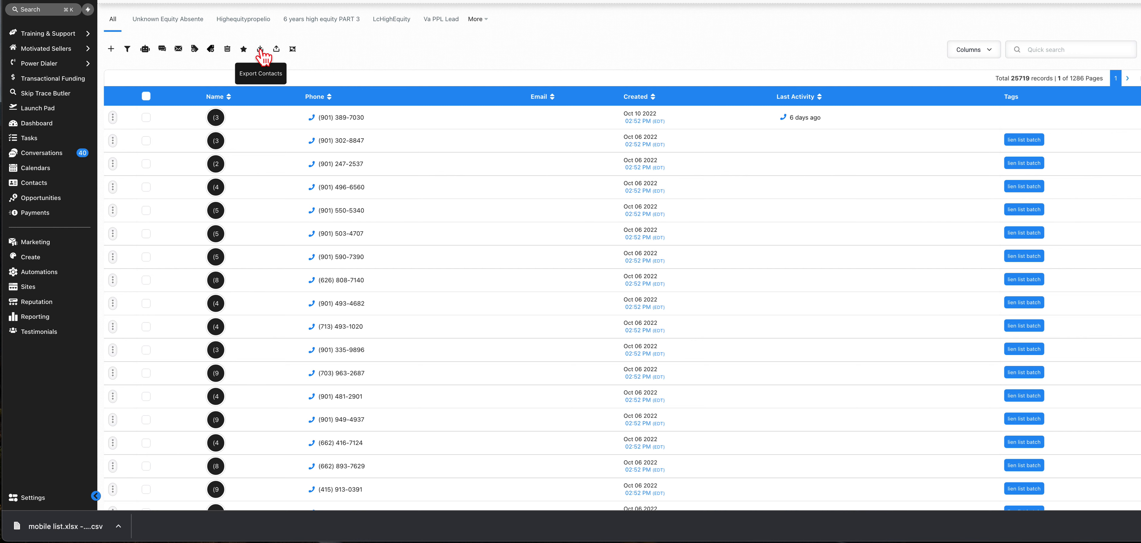
left_click(276, 50)
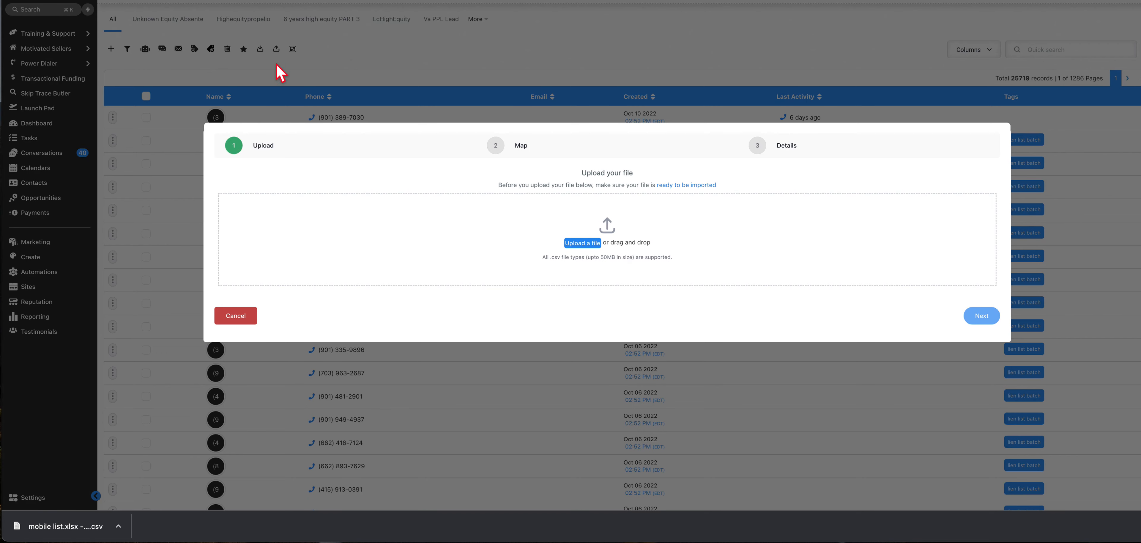
left_click_drag(83, 514, 586, 227)
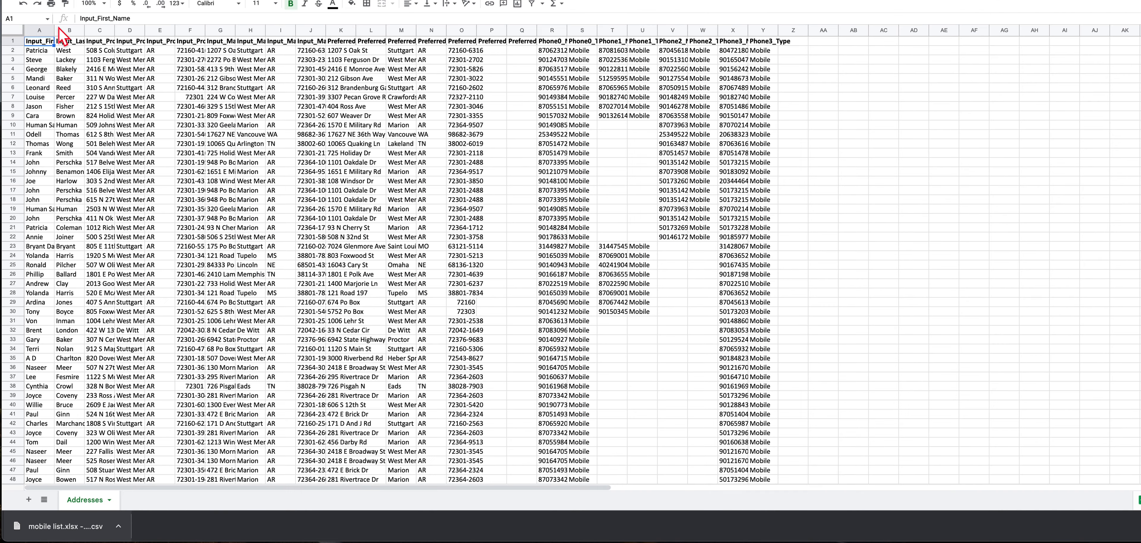
Review the comma-separated values (.csv) download option for the Addresses spreadsheet
left_click(47, 2)
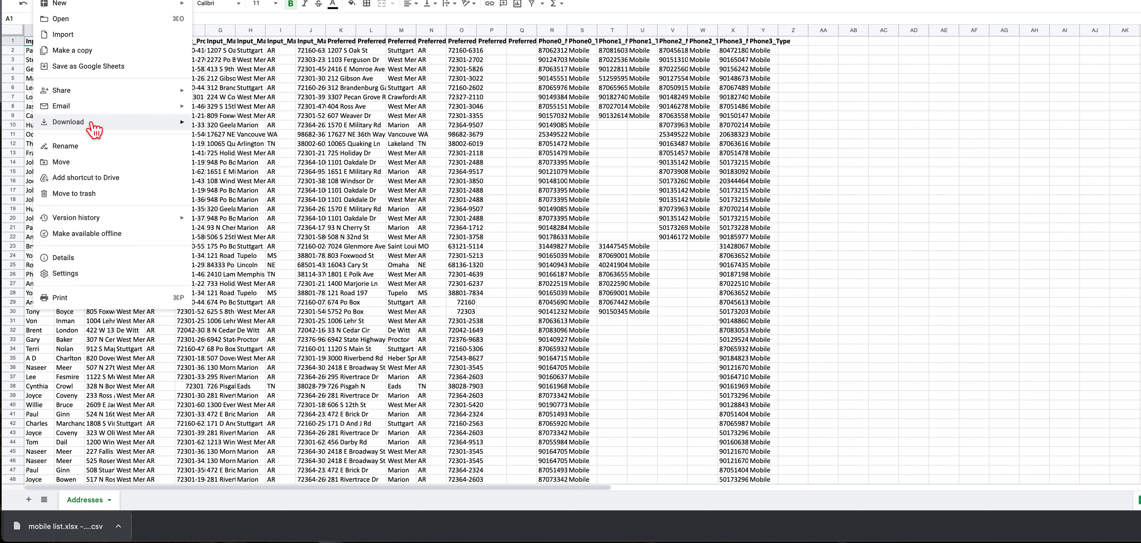
mouse_move(97, 129)
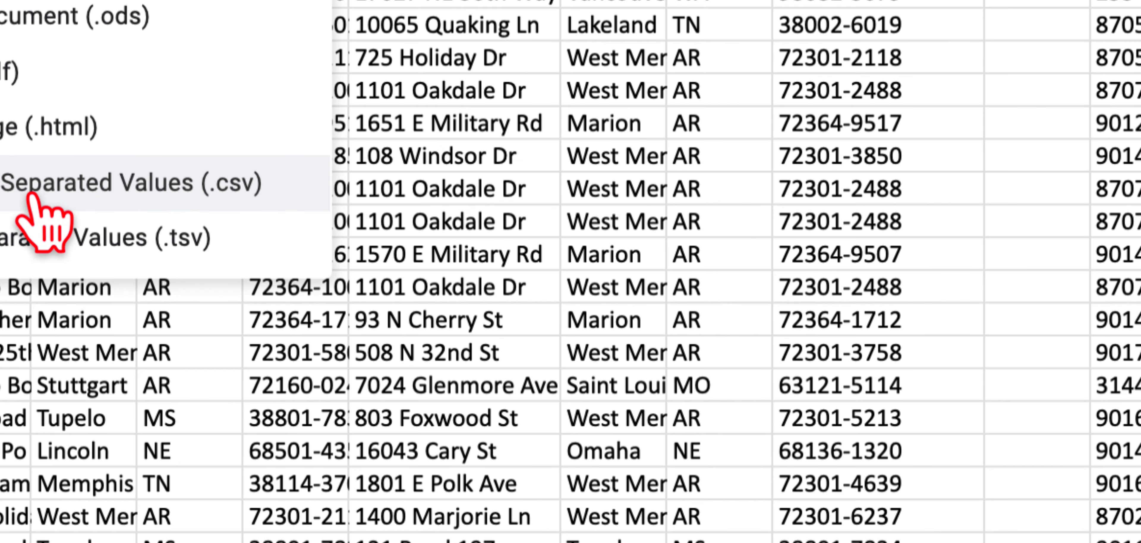
left_click(120, 190)
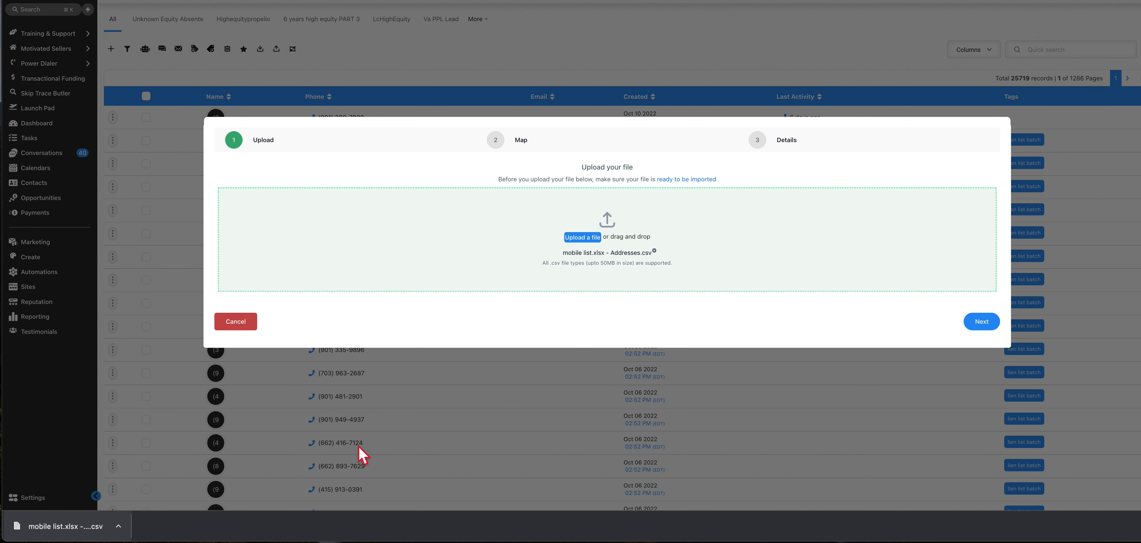
Continue the import to column mapping and match Input_First_Name to First Name and Input_Last_Name to Last Name
left_click_drag(97, 529, 644, 245)
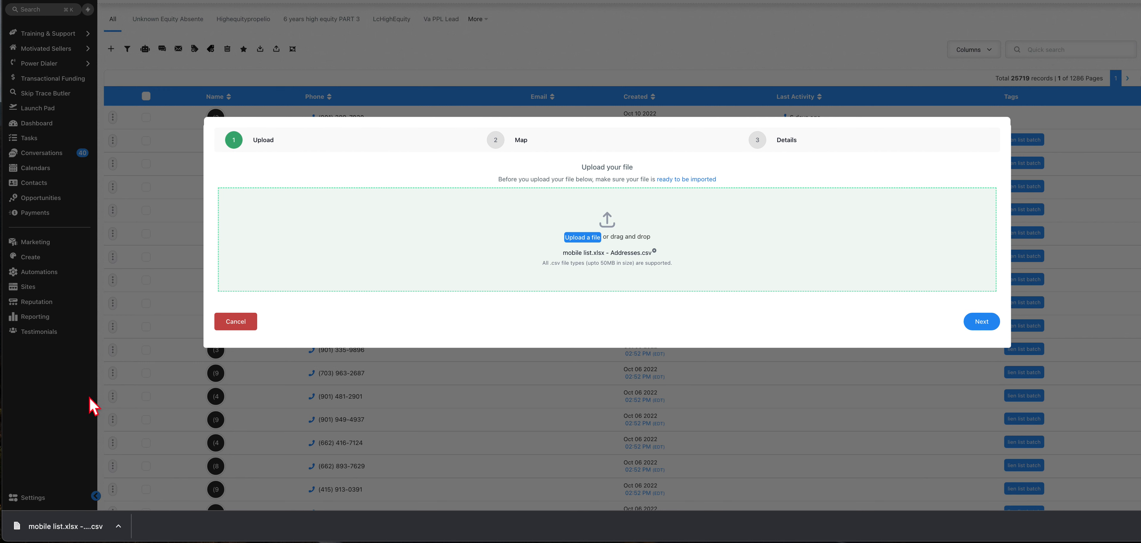
left_click(980, 321)
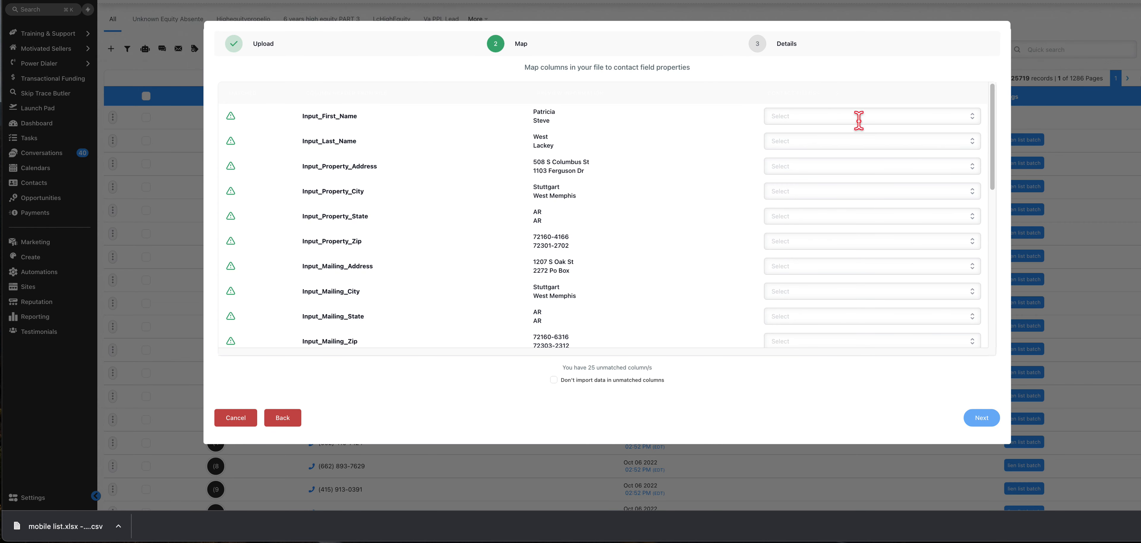
left_click(857, 117)
left_click(826, 159)
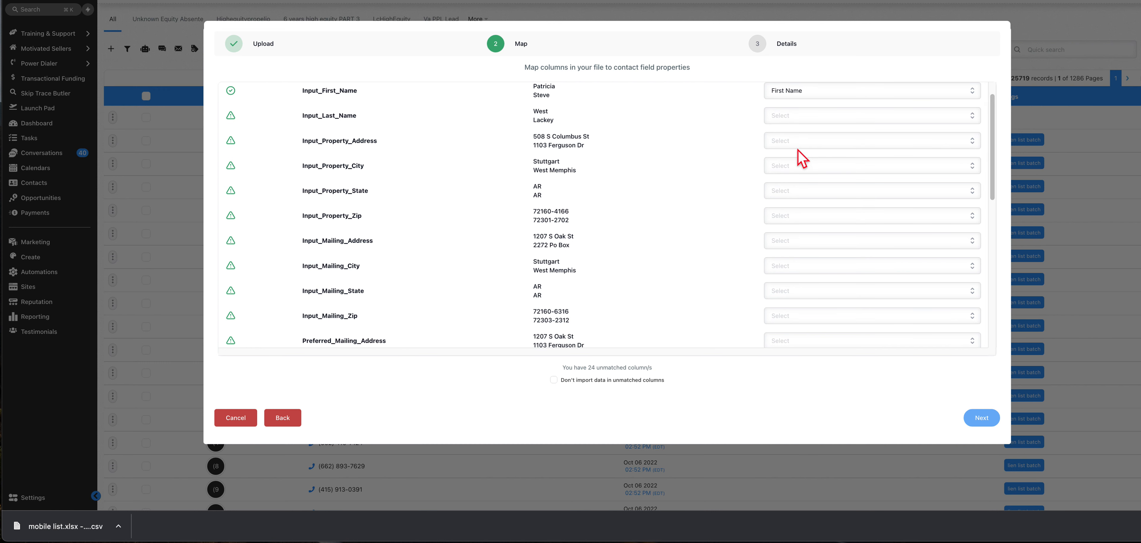
left_click(805, 120)
left_click(802, 163)
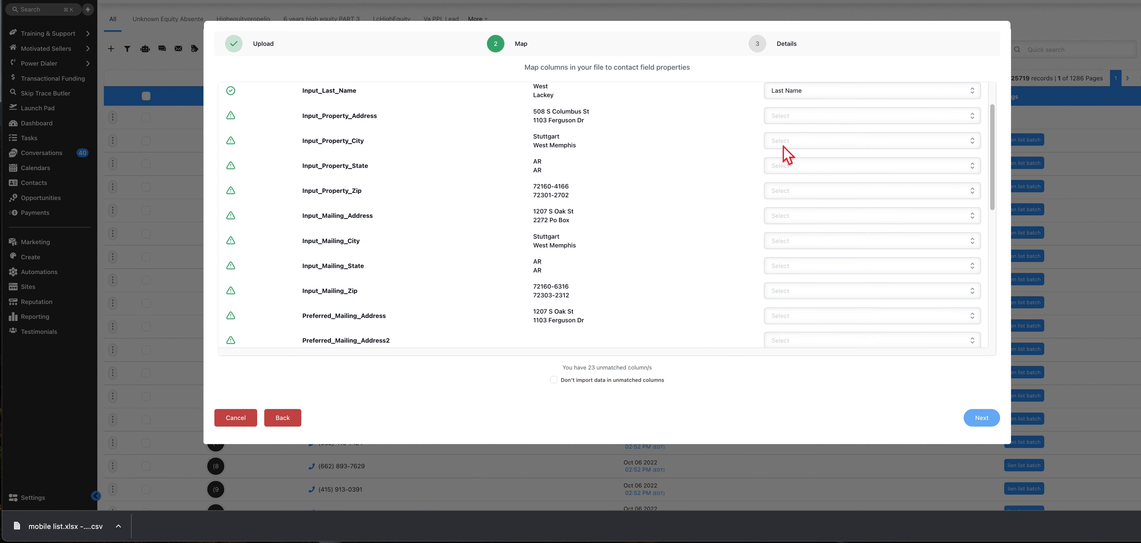
Match the Input_Property address, city, state and zip columns to Address, City, State and Postal Code
left_click(809, 117)
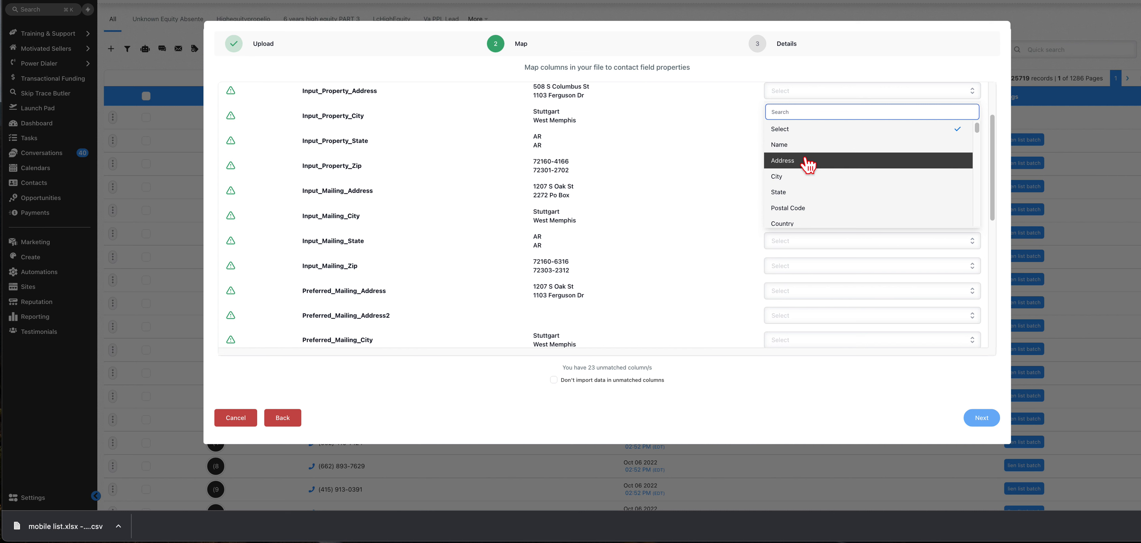
left_click(809, 161)
left_click(797, 119)
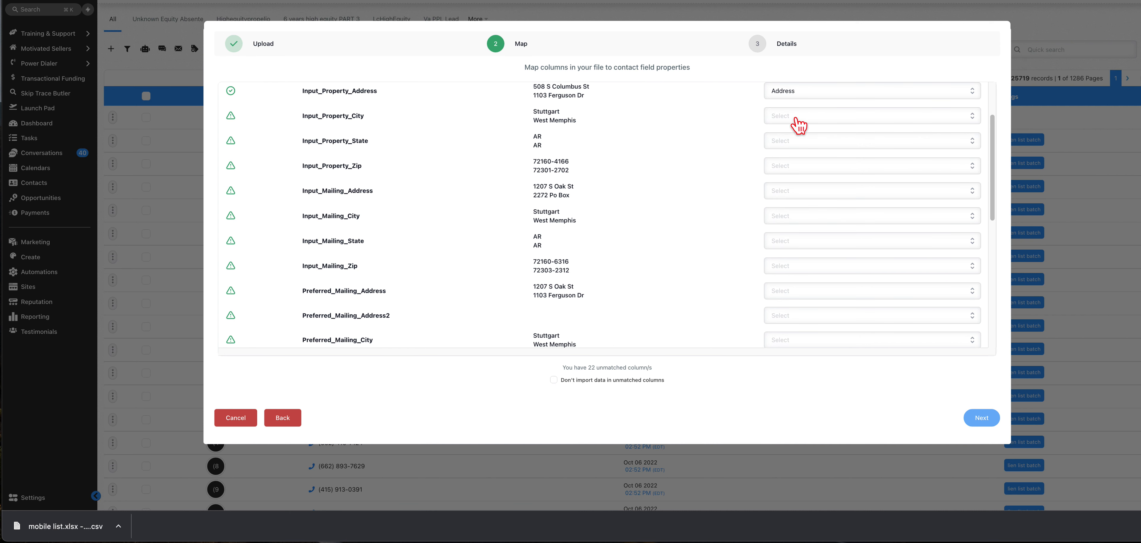
left_click(803, 167)
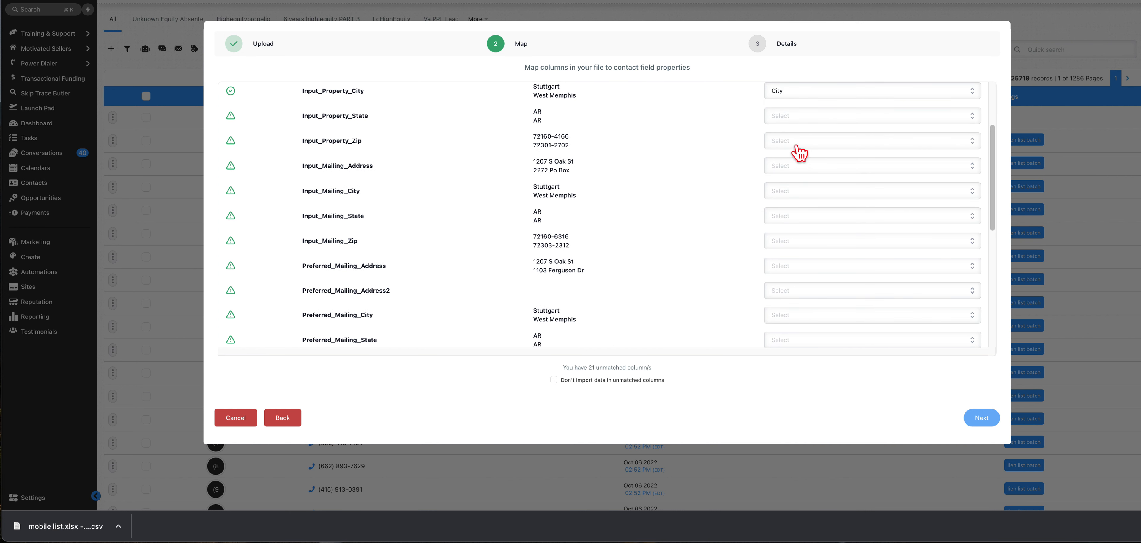
left_click(805, 120)
left_click(804, 171)
left_click(797, 118)
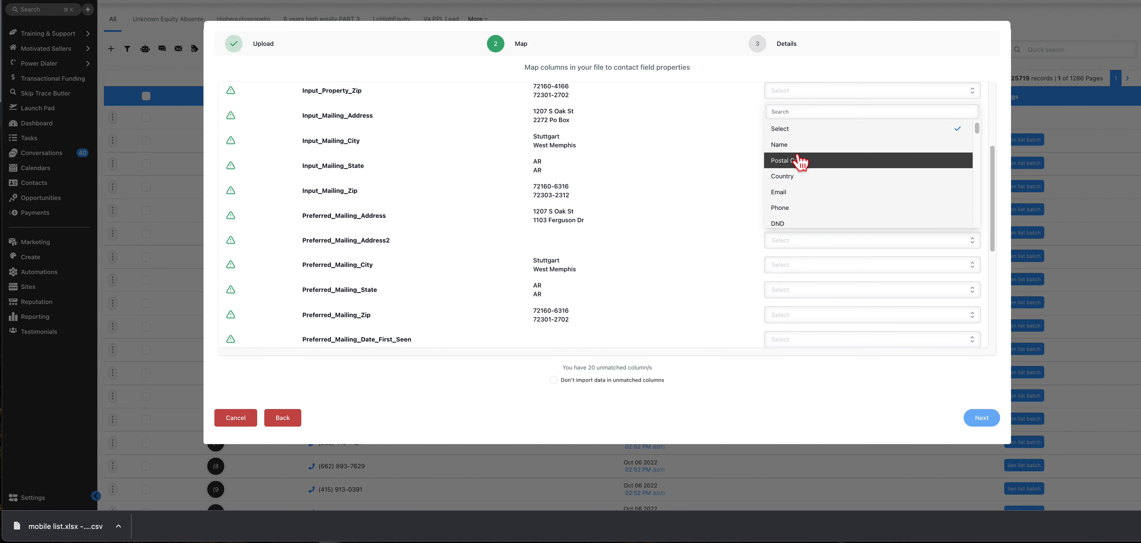
left_click(800, 162)
Find the custom mailing address field with the search "mail" and match the Input_Mailing_Address column to it
scroll(798, 163, "up", 3)
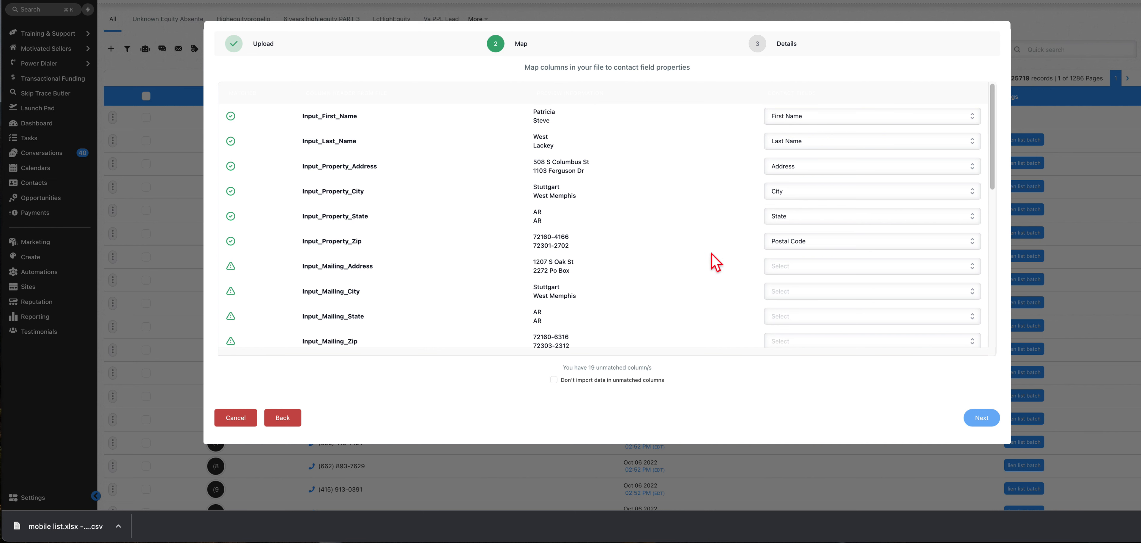
scroll(800, 275, "down", 1)
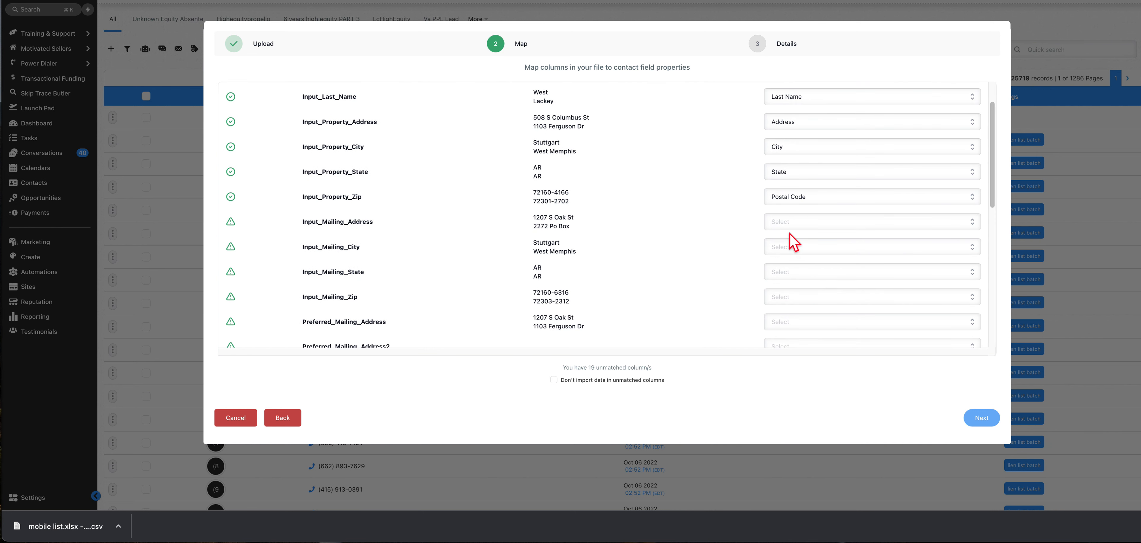
scroll(790, 269, "down", 2)
left_click(784, 214)
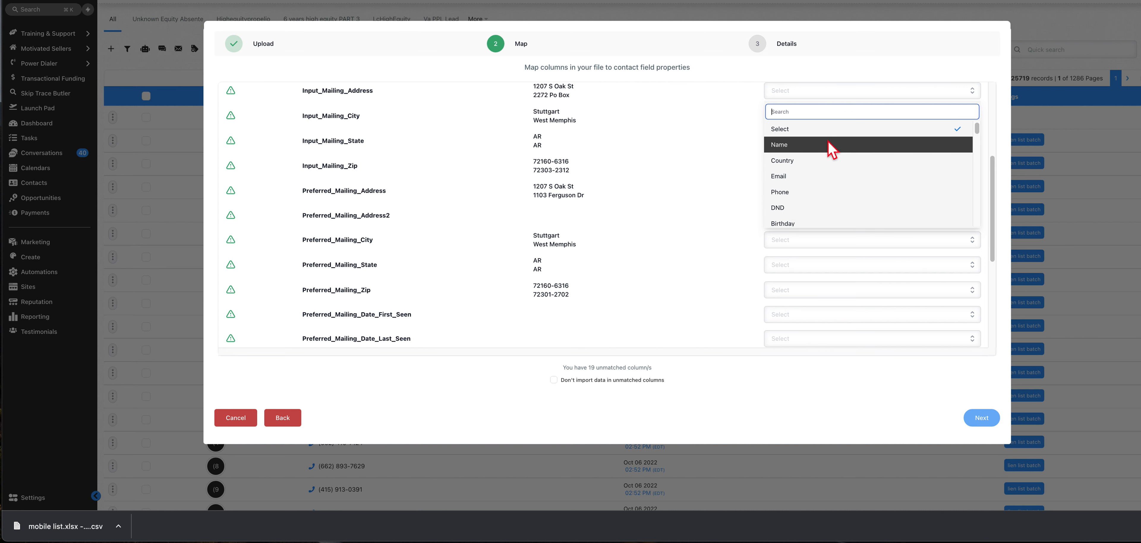
type("mail")
scroll(828, 158, "up", 2)
left_click(825, 212)
Match the Input_Mailing_City column to the Mailing City field
left_click(823, 182)
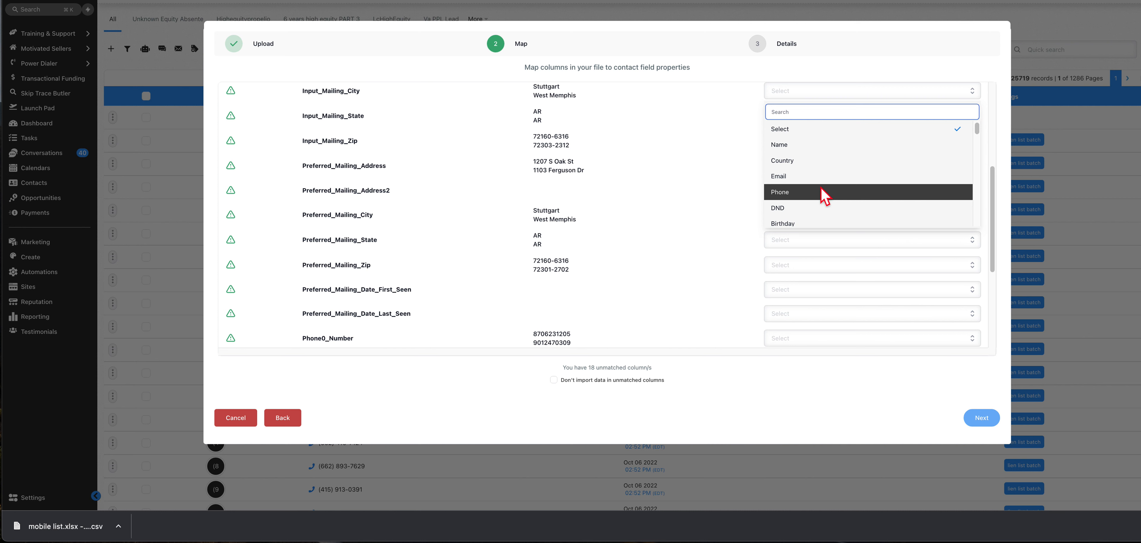
type("mail")
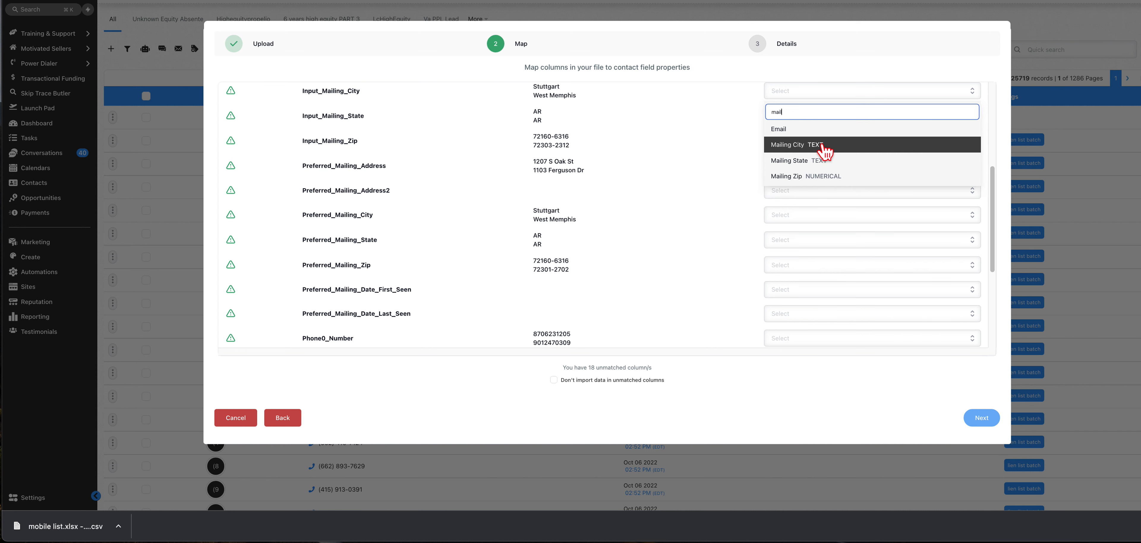
left_click(825, 162)
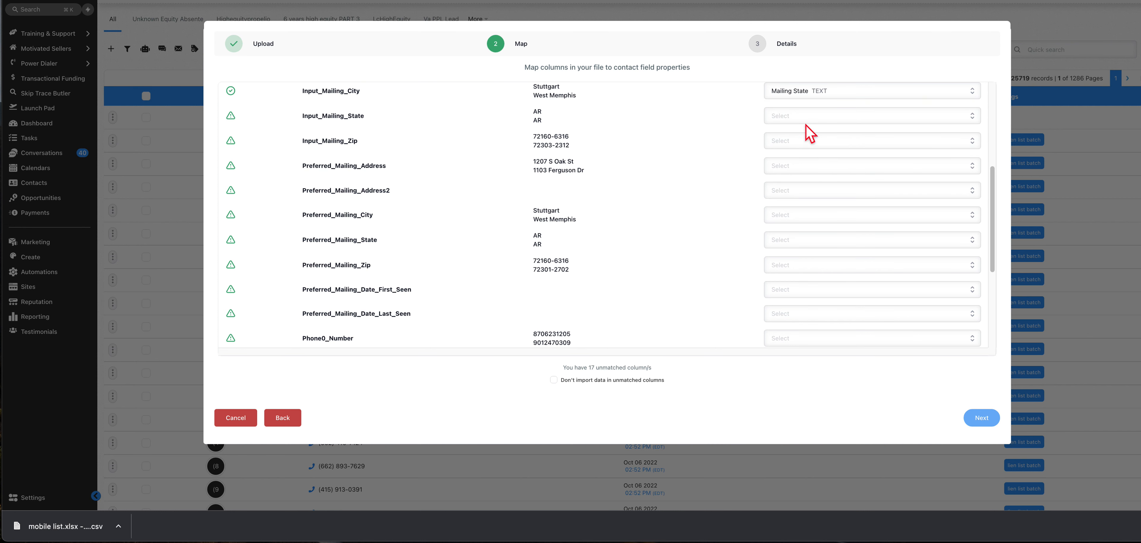
left_click(802, 94)
left_click(820, 146)
Match the Input_Mailing_State column to Mailing State and the Input_Mailing_Zip column to Mailing Zip
left_click(818, 120)
type("a")
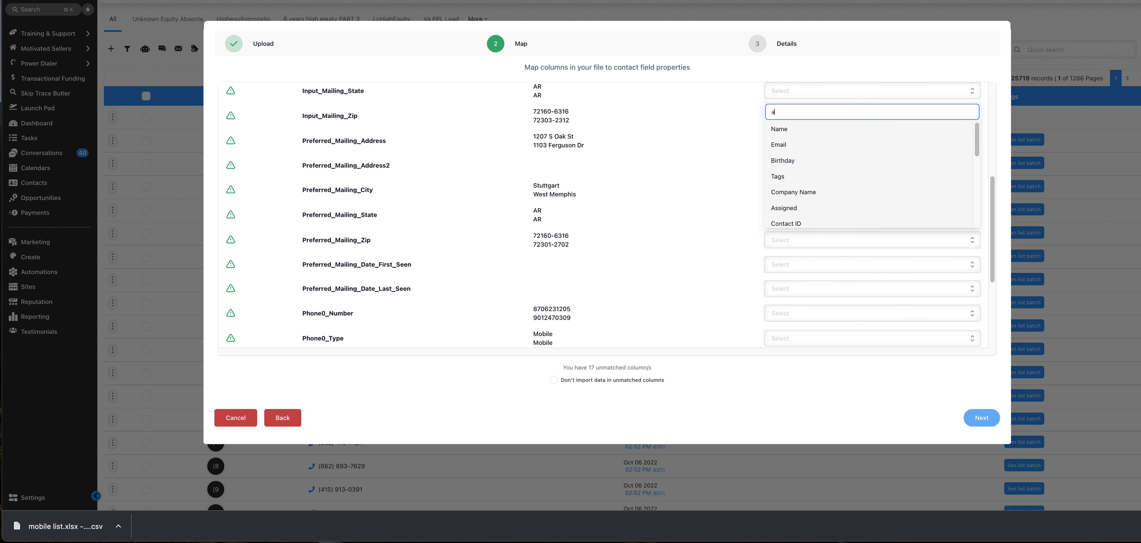
key("super+space")
key("Escape")
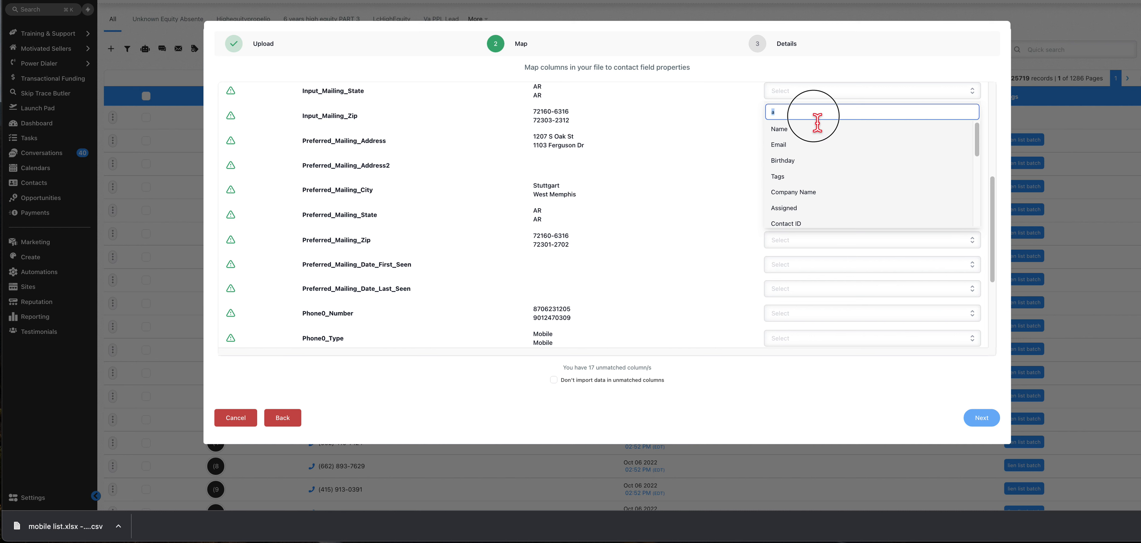
key("BackSpace")
type("mai")
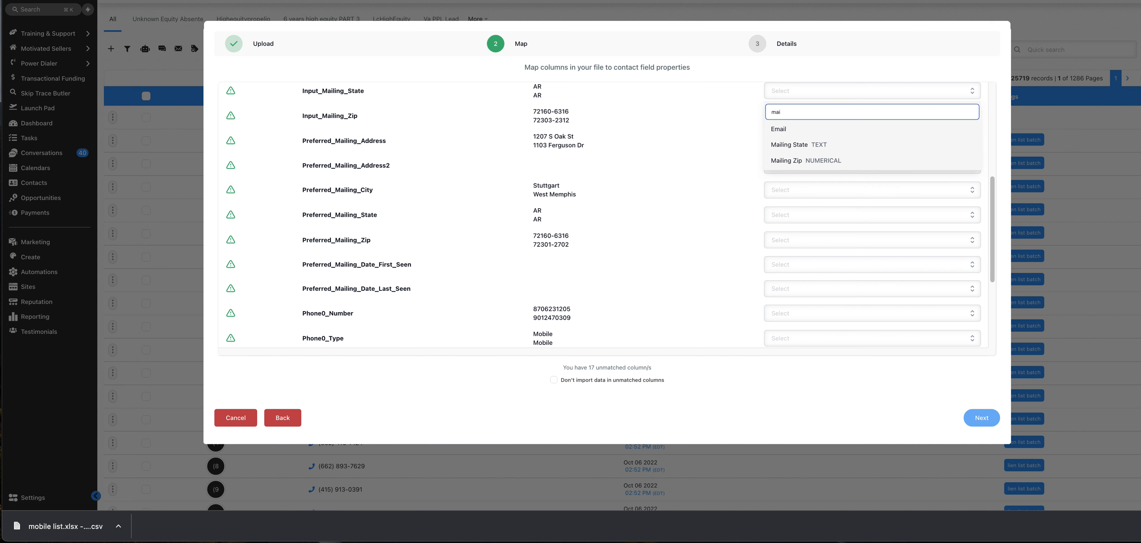
left_click(812, 145)
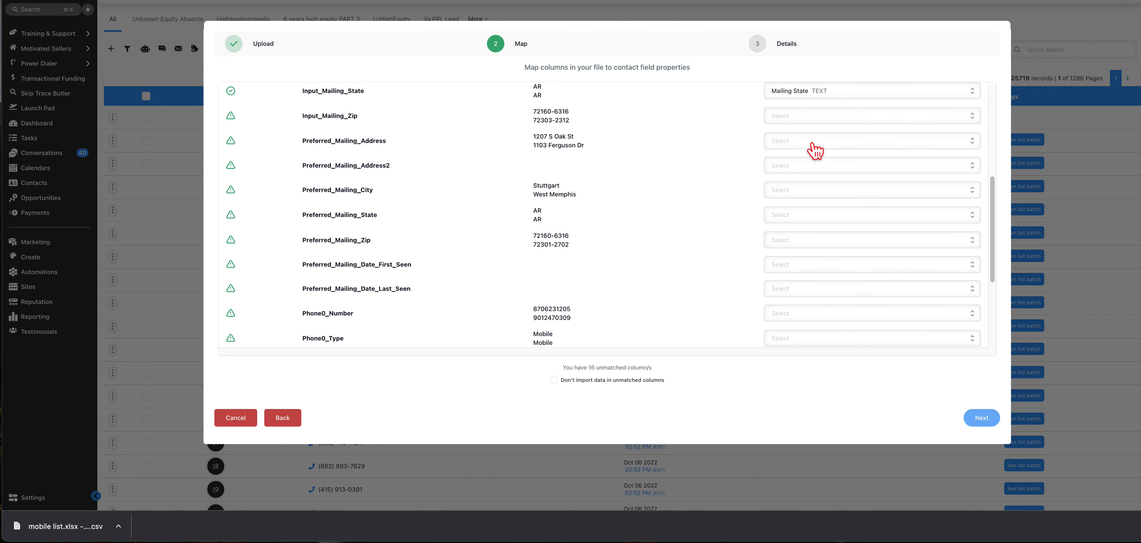
left_click(806, 117)
type("mailing")
left_click(811, 129)
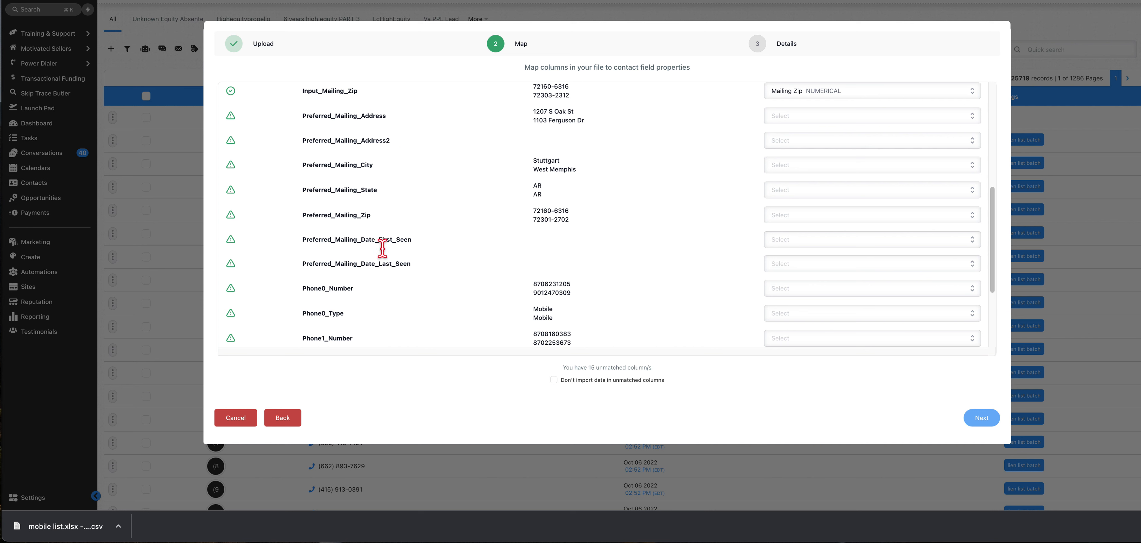
Match the Phone0_Number column to Phone and the Phone1_Number column to the Phone 2 field
scroll(410, 251, "down", 2)
scroll(407, 257, "down", 2)
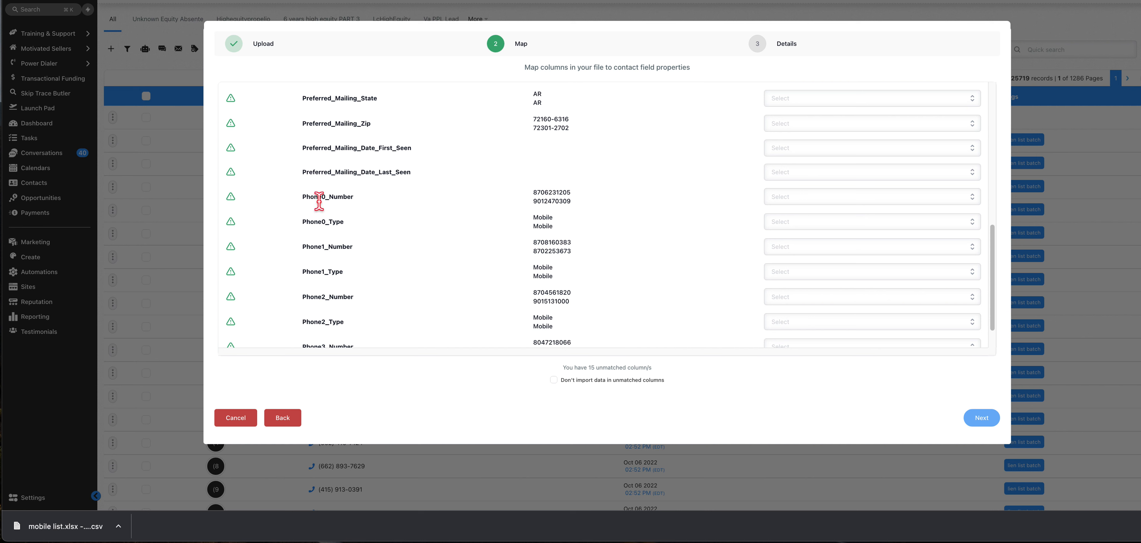
scroll(691, 235, "down", 2)
left_click(845, 163)
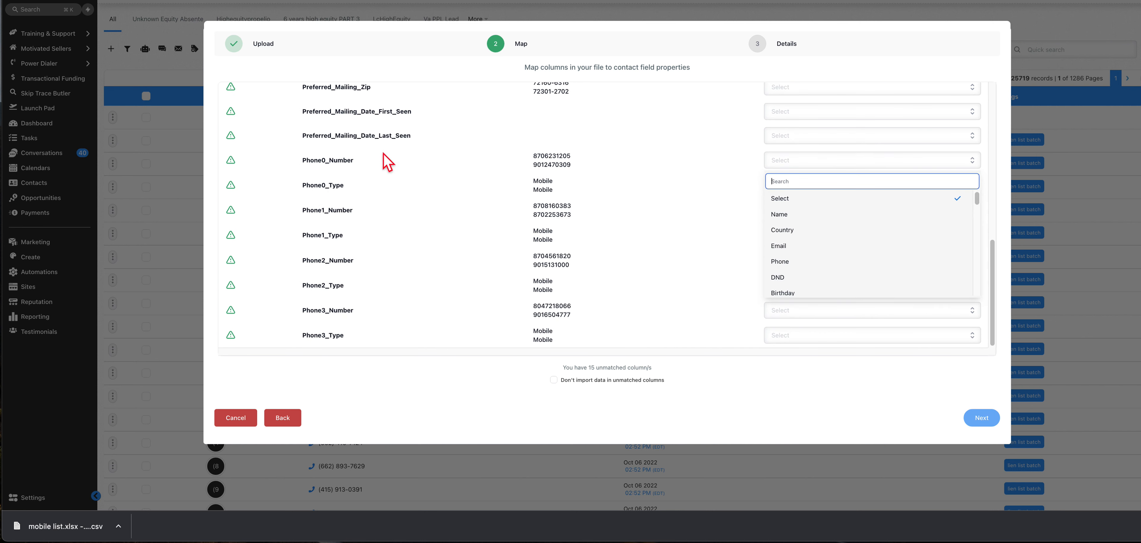
left_click(807, 265)
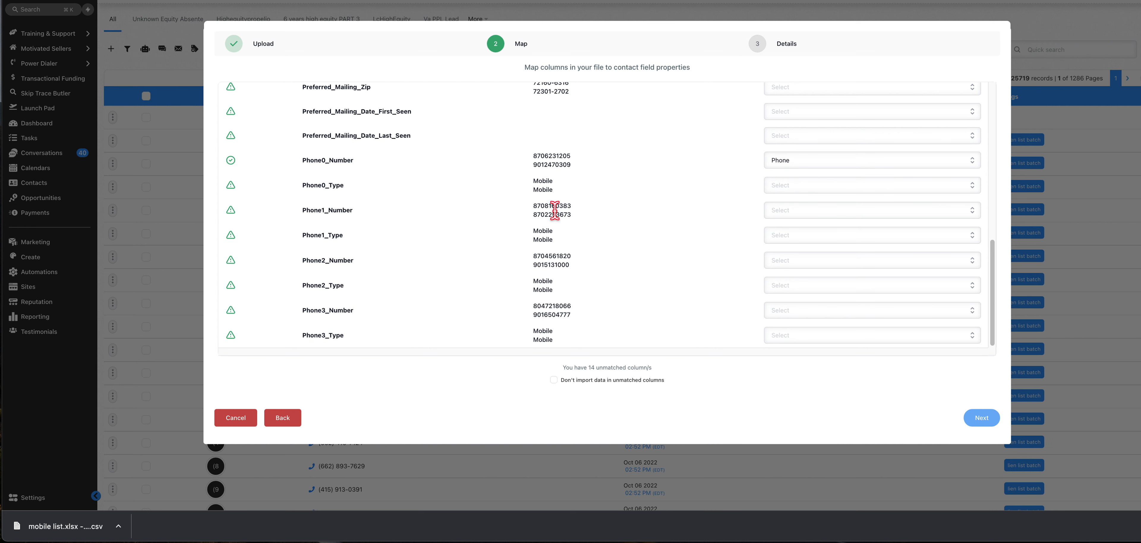
left_click(824, 214)
type("phone")
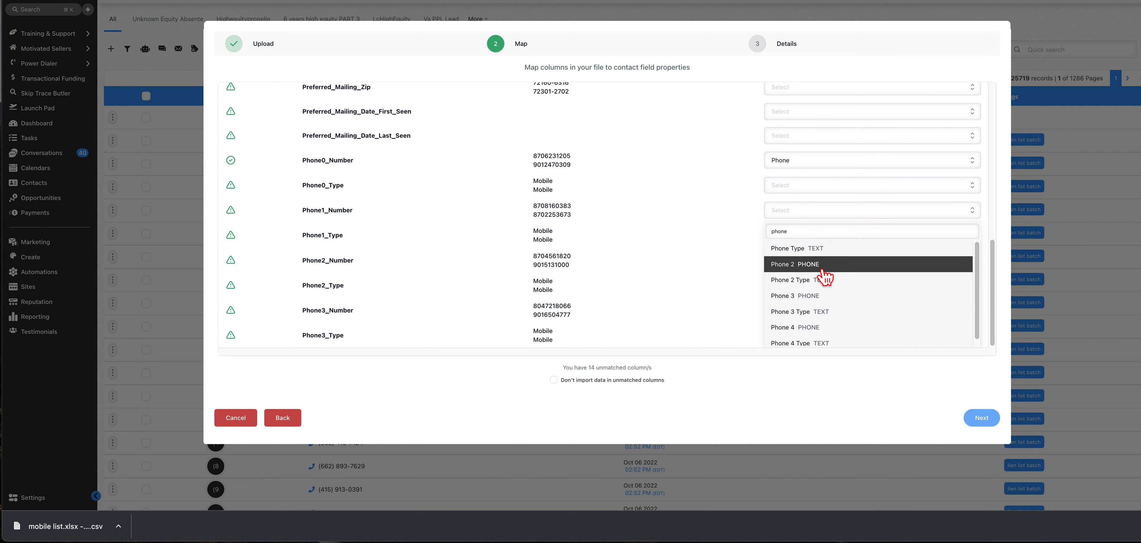
left_click(821, 266)
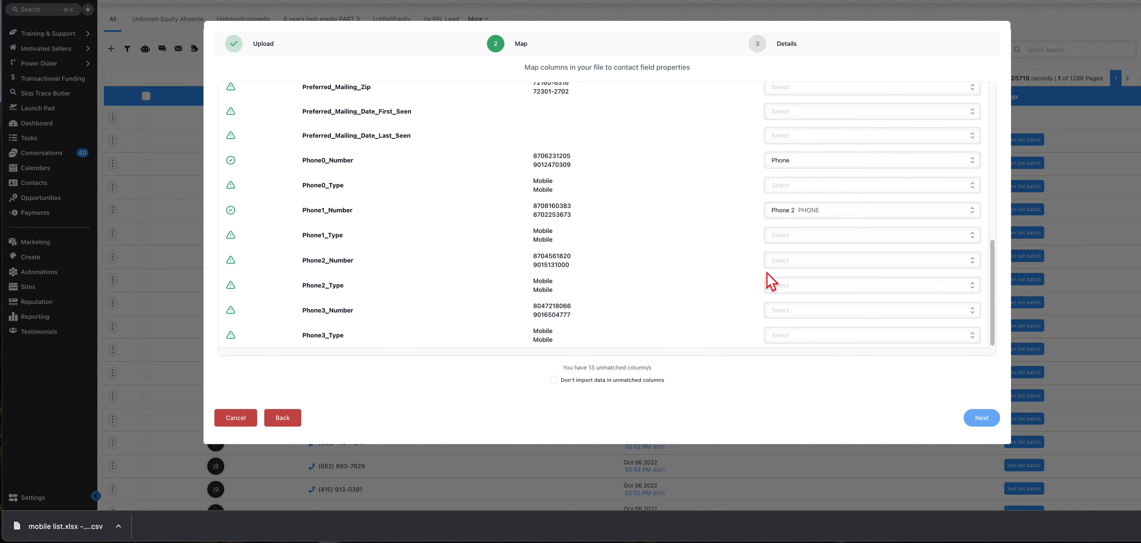
Match the Phone2_Number column to the Phone 3 field and the Phone3_Number column to Phone 4
left_click(852, 265)
type("phone")
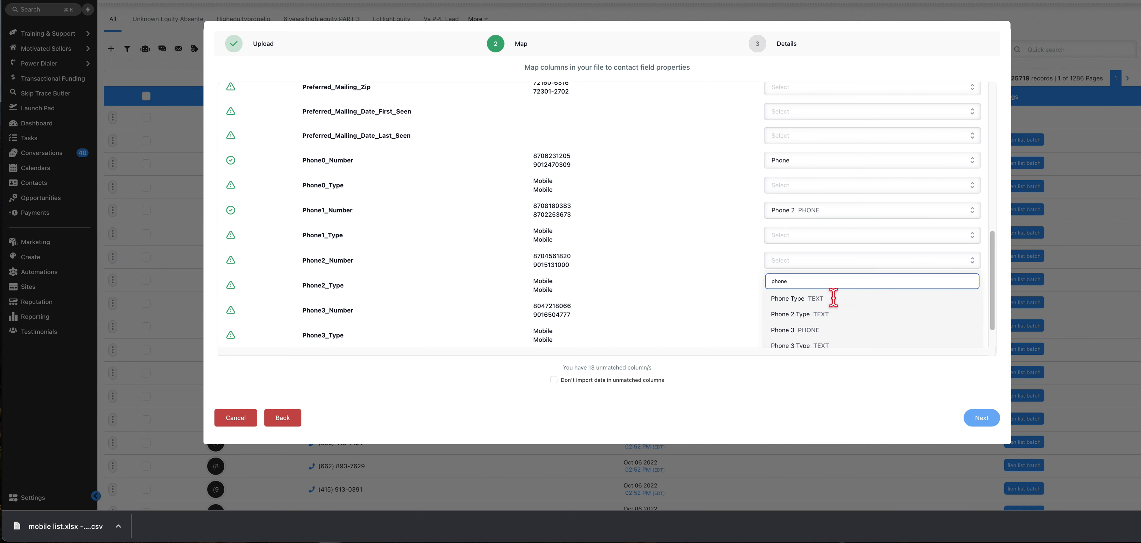
left_click(822, 329)
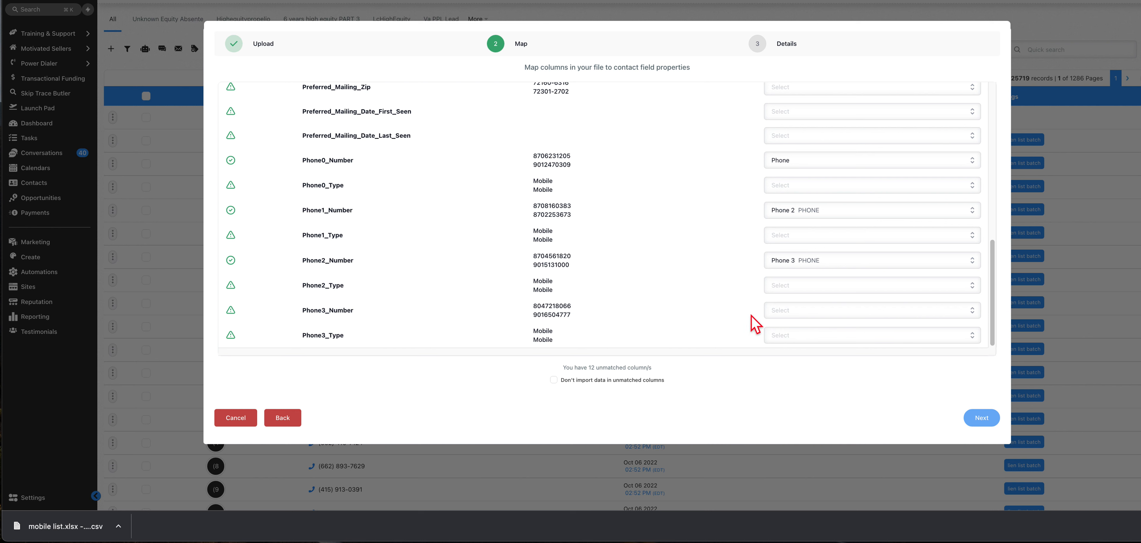
left_click(823, 312)
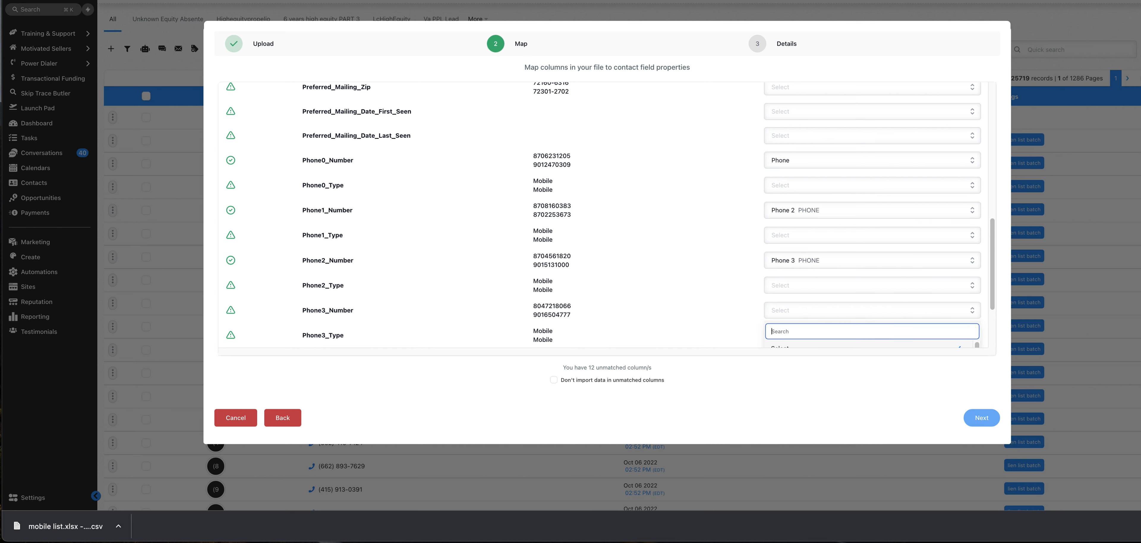
scroll(818, 289, "down", 2)
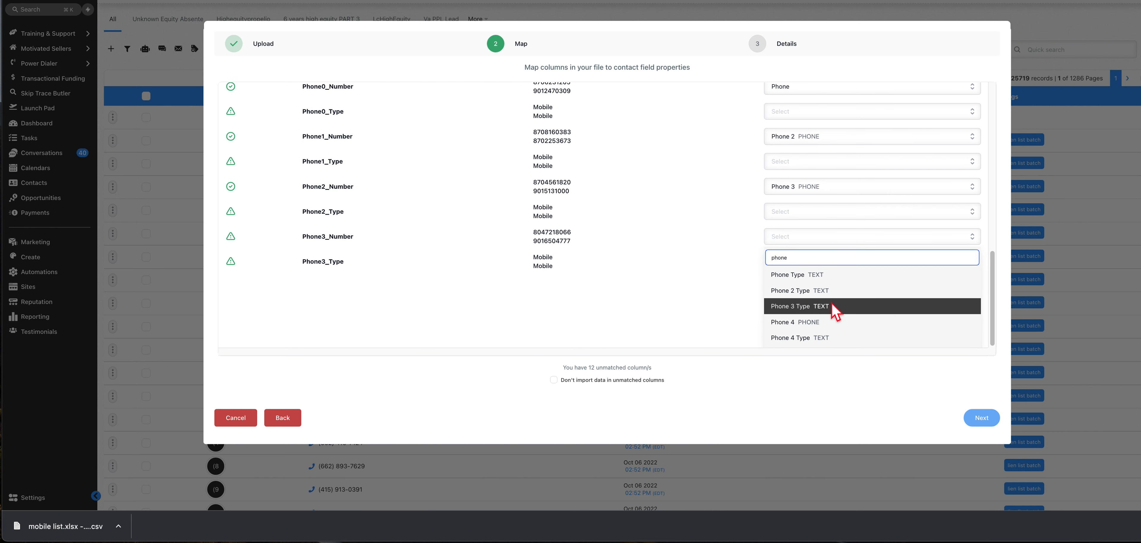
left_click(832, 325)
left_click(832, 322)
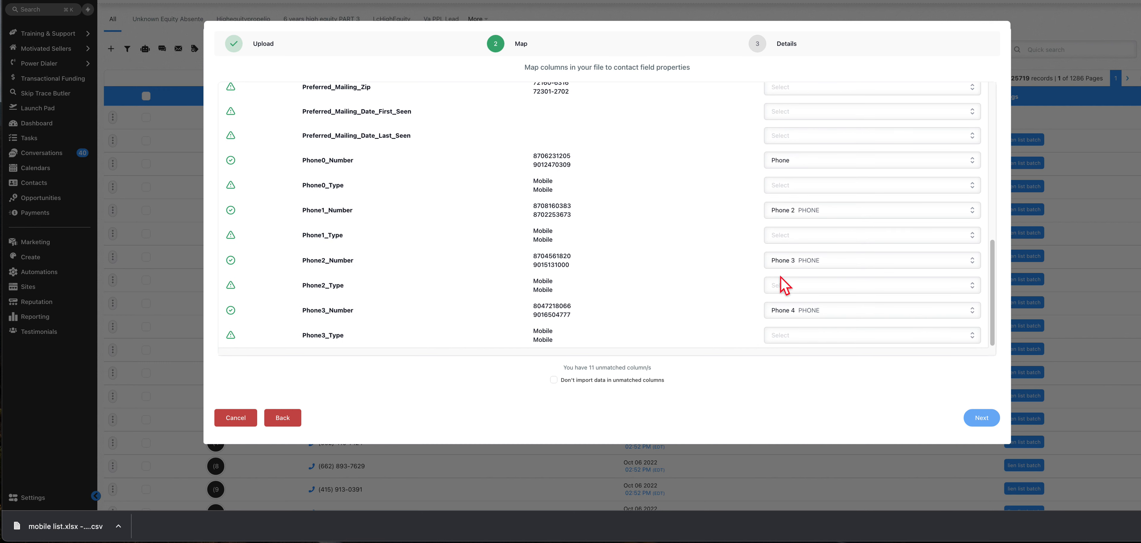
Exclude the data in unmatched columns from the import and proceed to the final import details
scroll(955, 262, "up", 5)
scroll(955, 266, "down", 5)
left_click(557, 380)
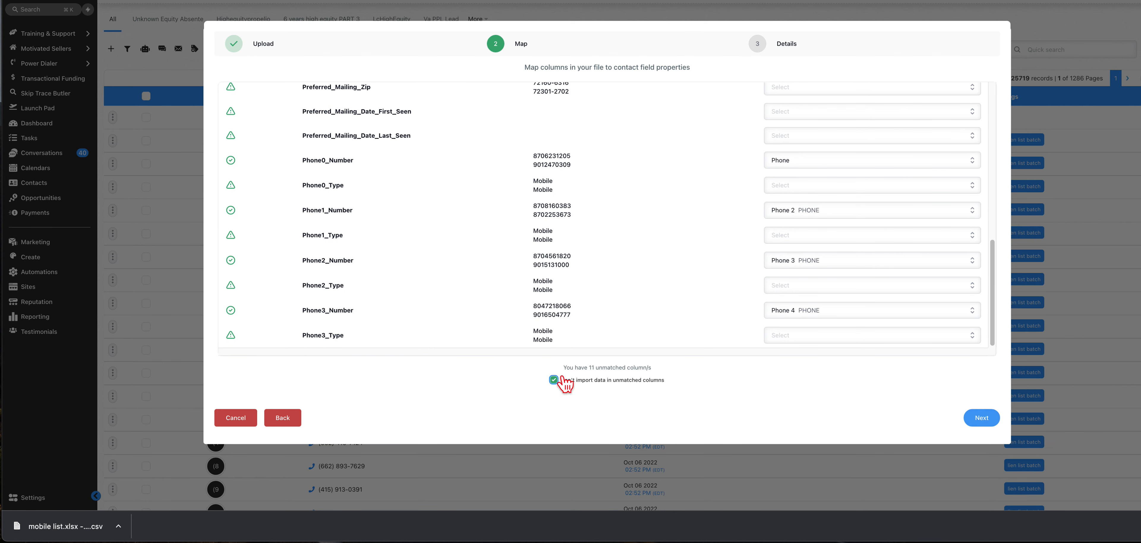
left_click(979, 424)
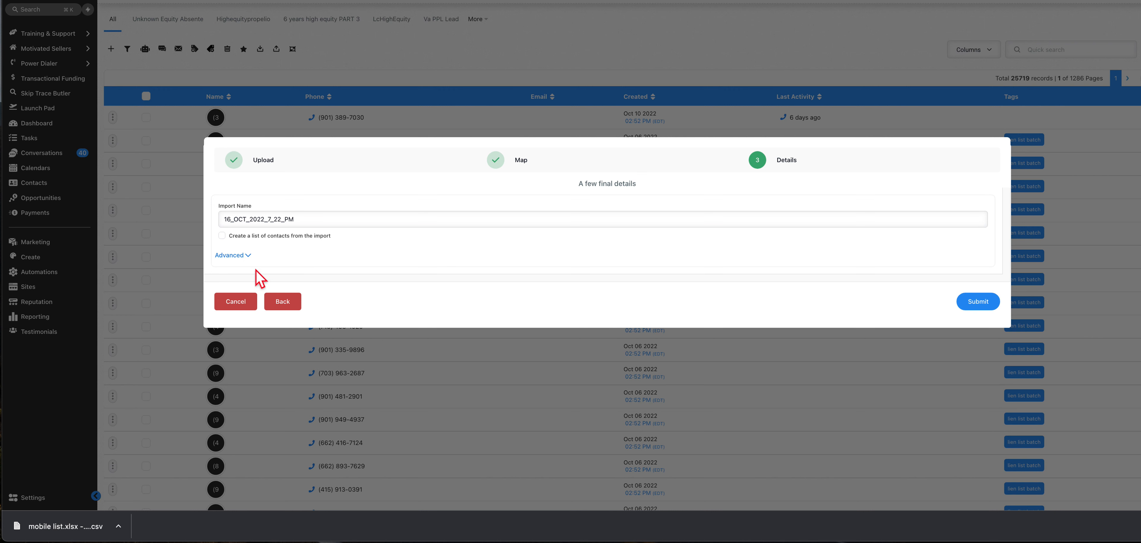
Add the existing tag "lien list batch" in the advanced import details, and cancel the import without submitting it
left_click(248, 256)
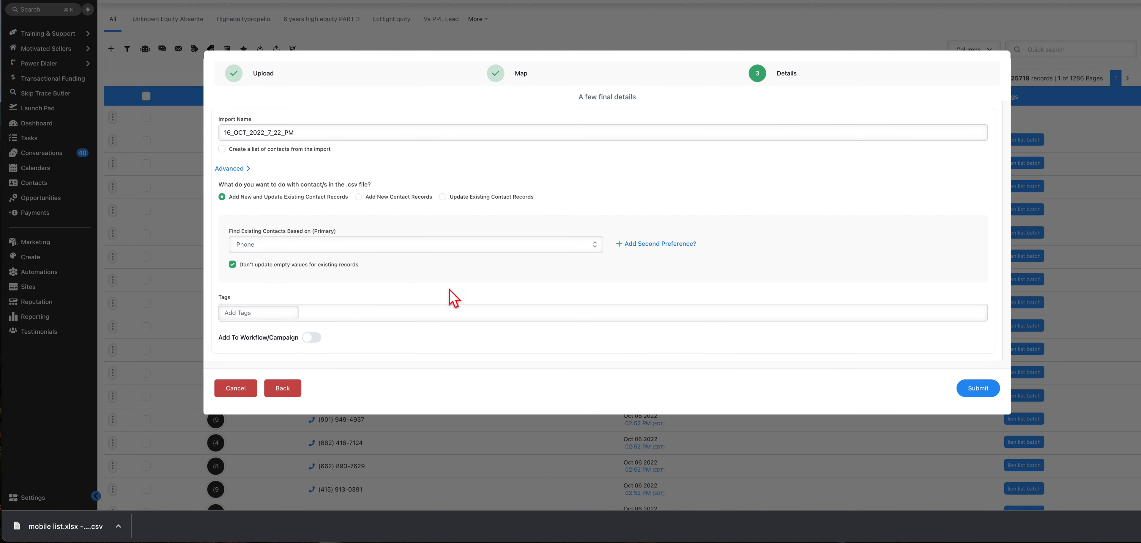
left_click(289, 322)
type("lien list")
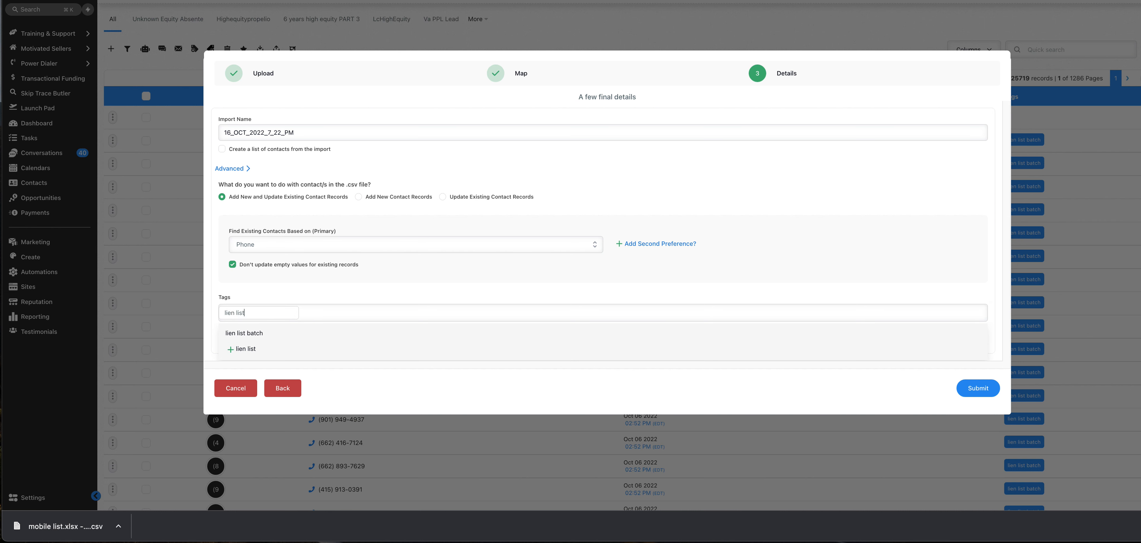
left_click(288, 336)
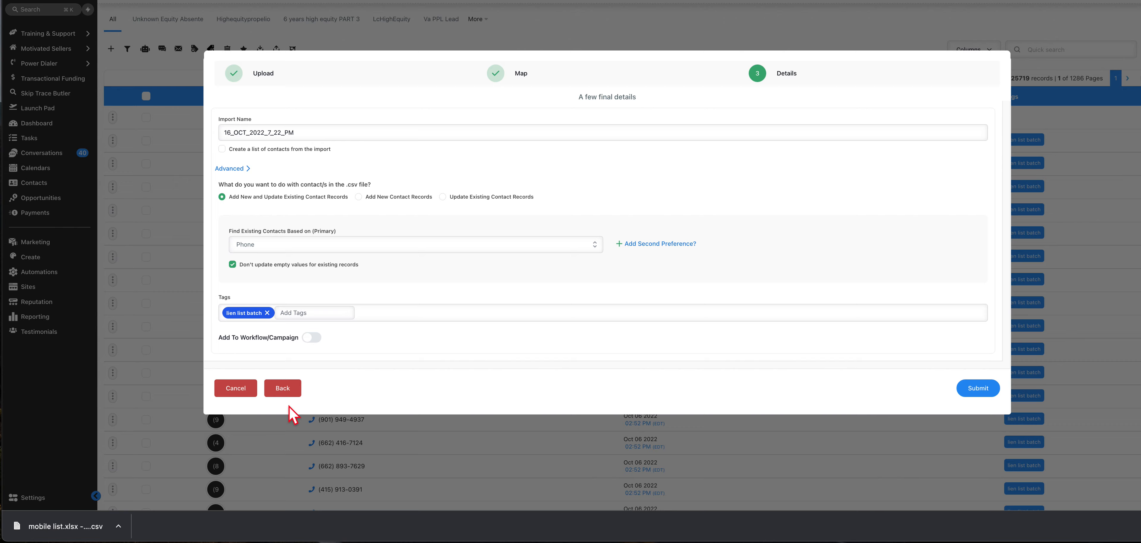
left_click(253, 391)
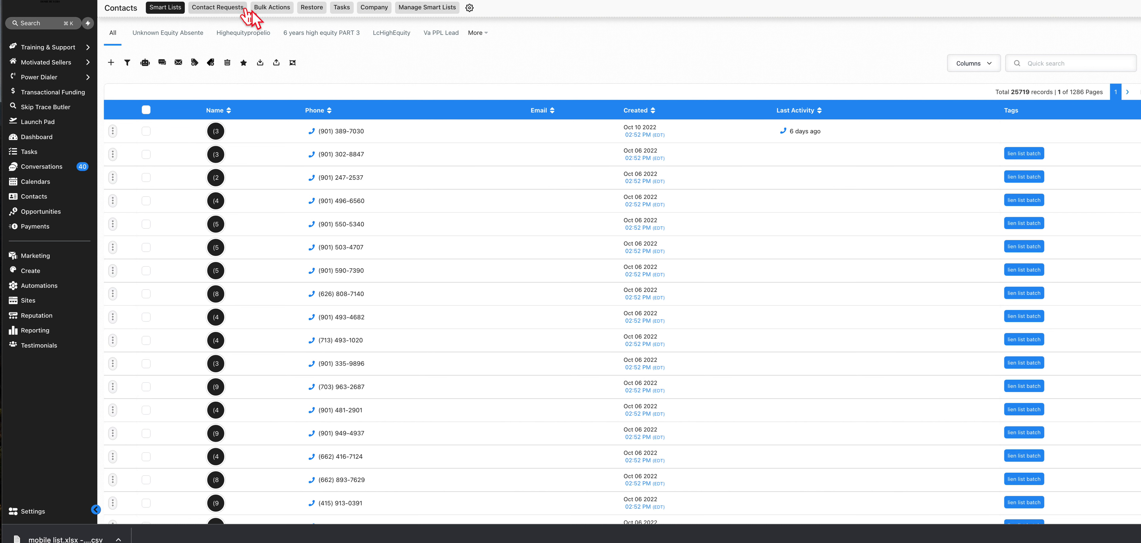
Show the statistics of the 6_OCT_2022_2_50_PM bulk import and examine the first entries of its error log
left_click(270, 10)
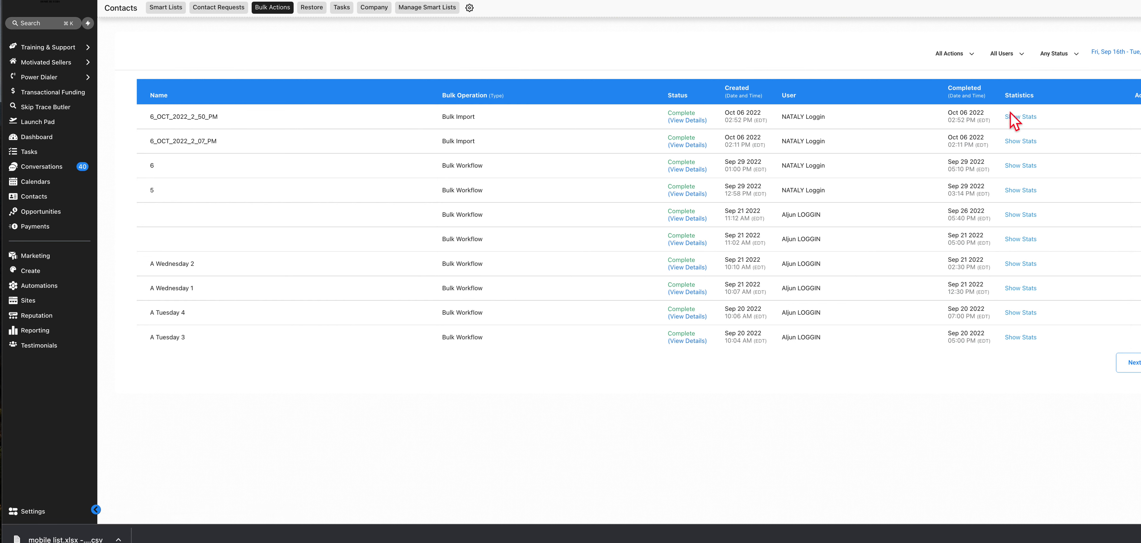
left_click(1020, 117)
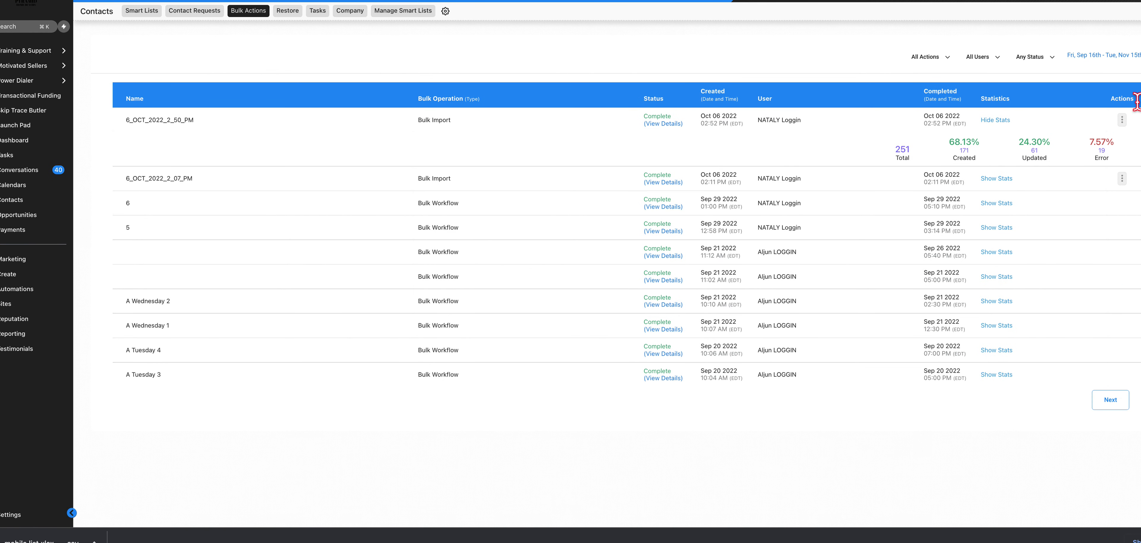
left_click(1122, 120)
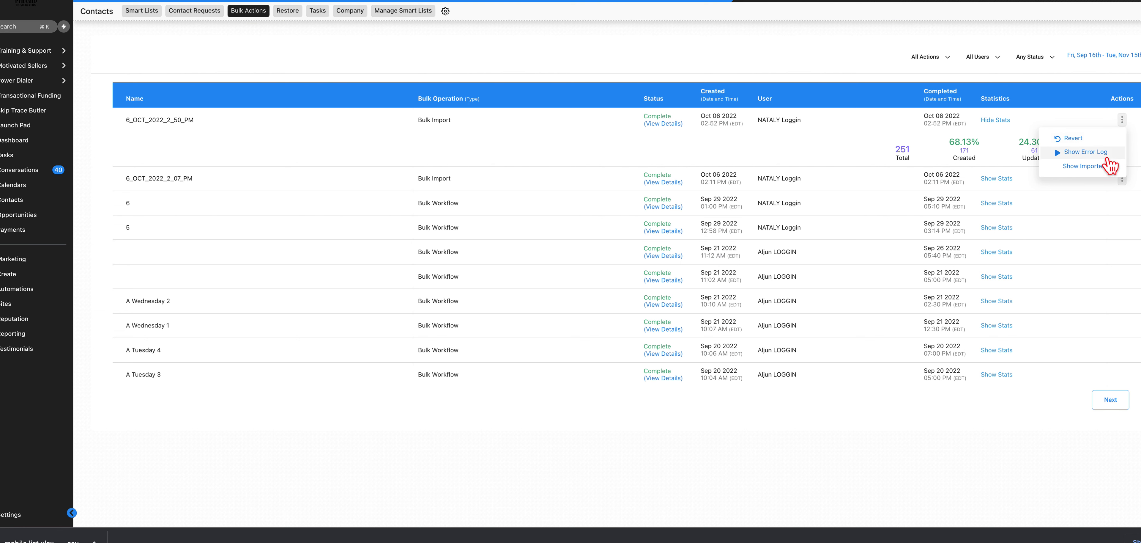
left_click(1098, 159)
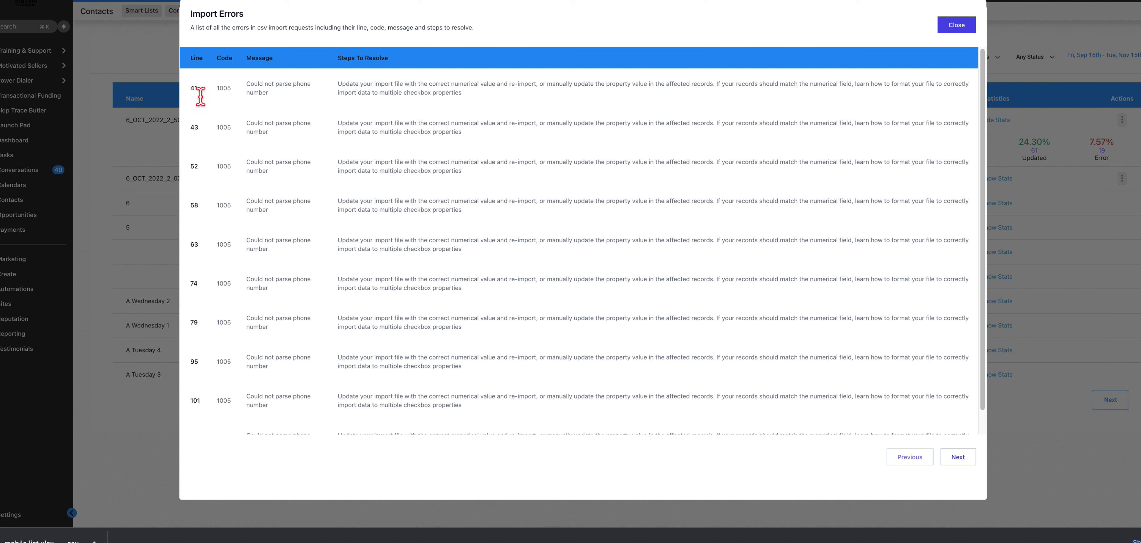
left_click_drag(216, 91, 273, 98)
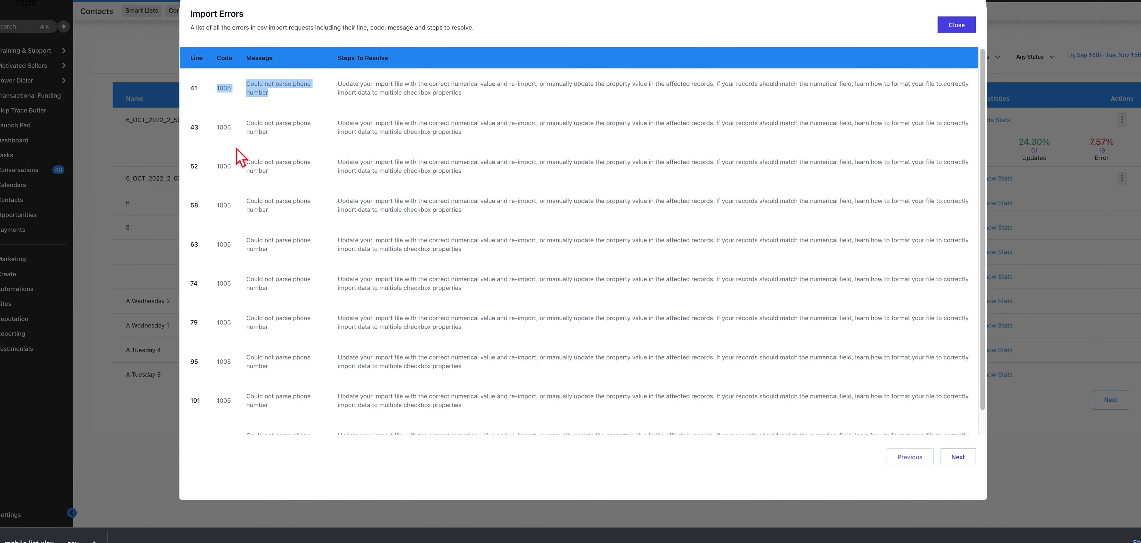
left_click(257, 137)
double_click(257, 137)
Switch to the Google Sheets source list to look up row 41 from the import errors, and return to close the error log
left_click(177, 1)
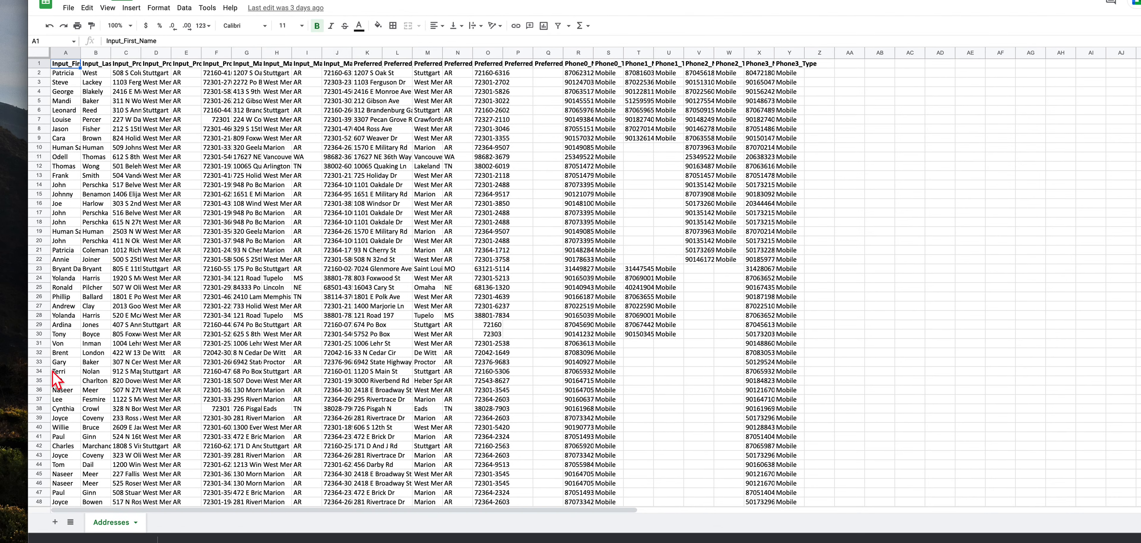
scroll(16, 396, "down", 5)
scroll(66, 401, "up", 2)
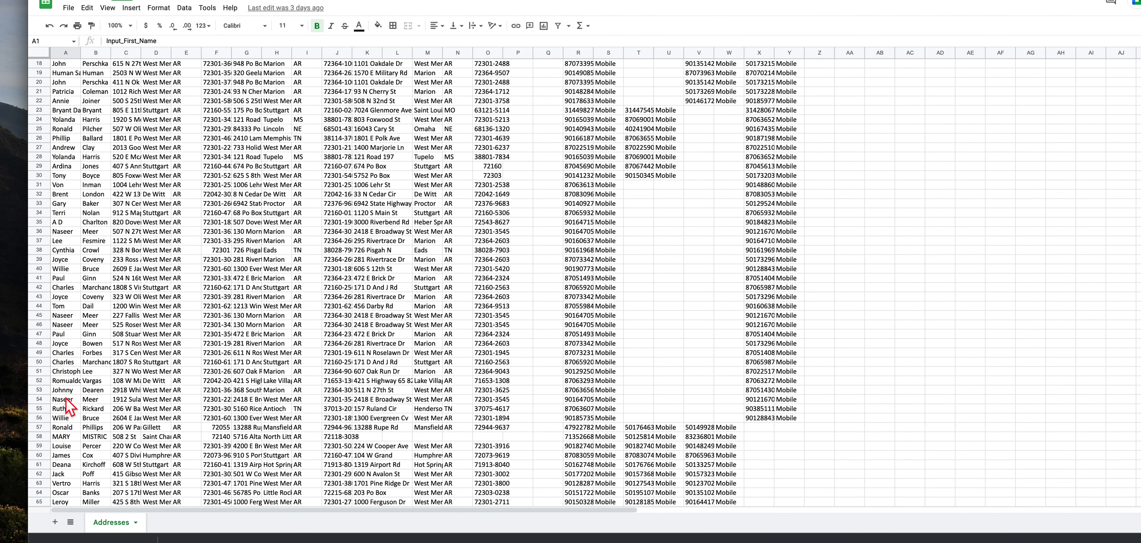
left_click(45, 278)
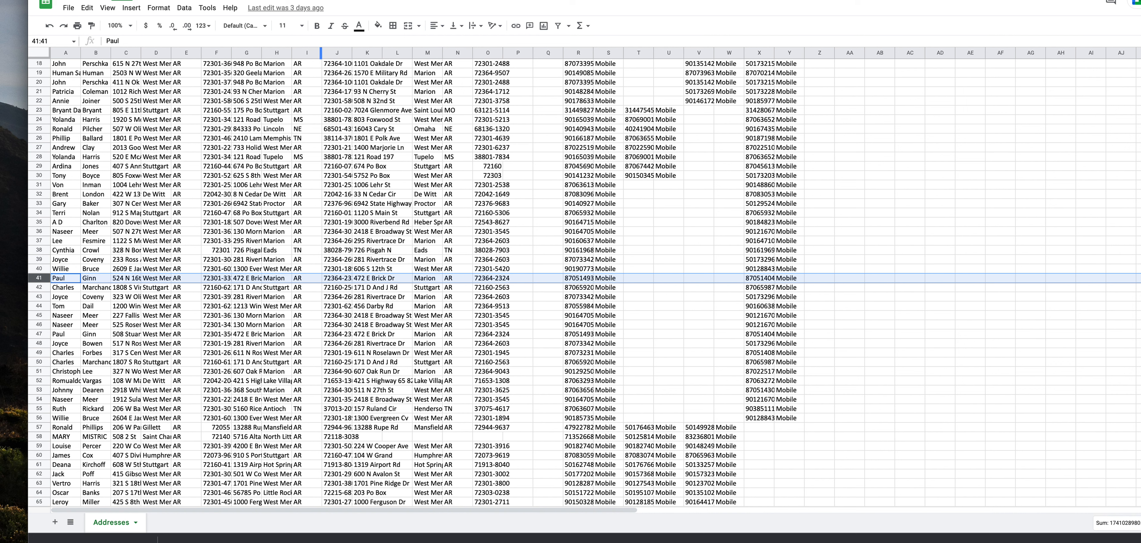
key("ctrl+Tab")
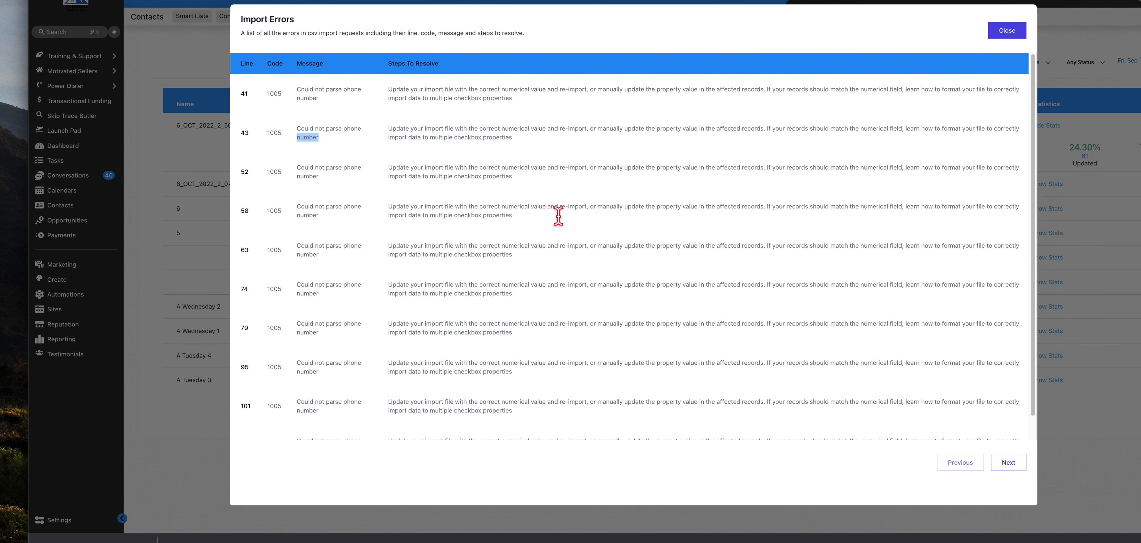
key("ctrl+shift+Tab")
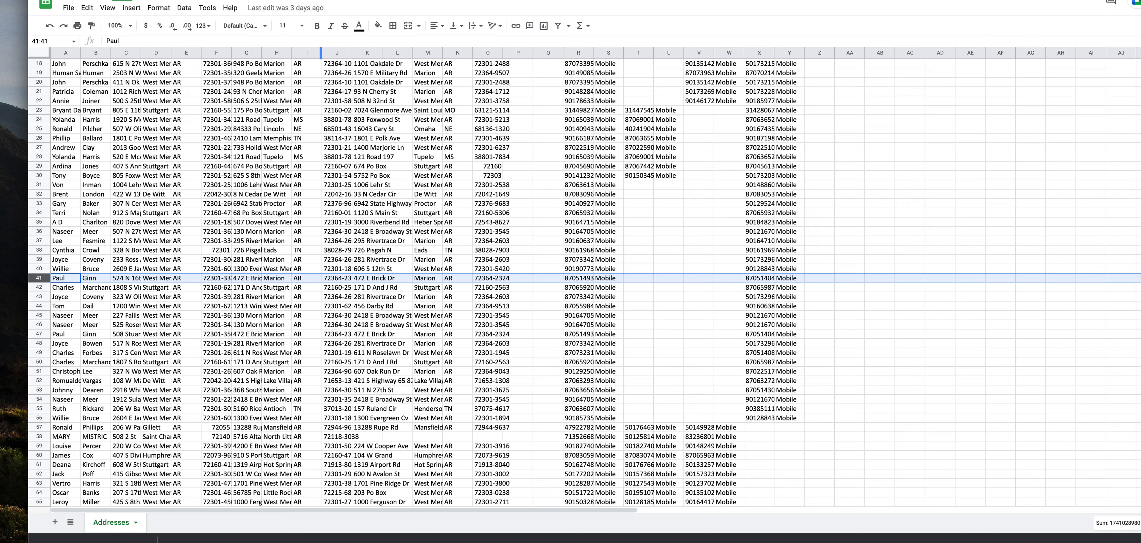
key("ctrl+Tab")
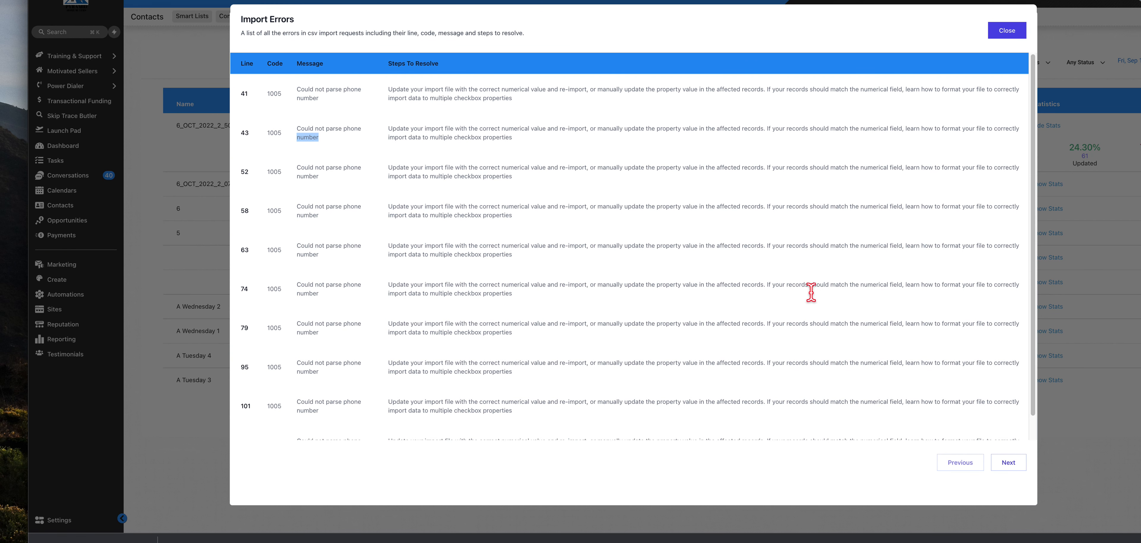
left_click(1002, 35)
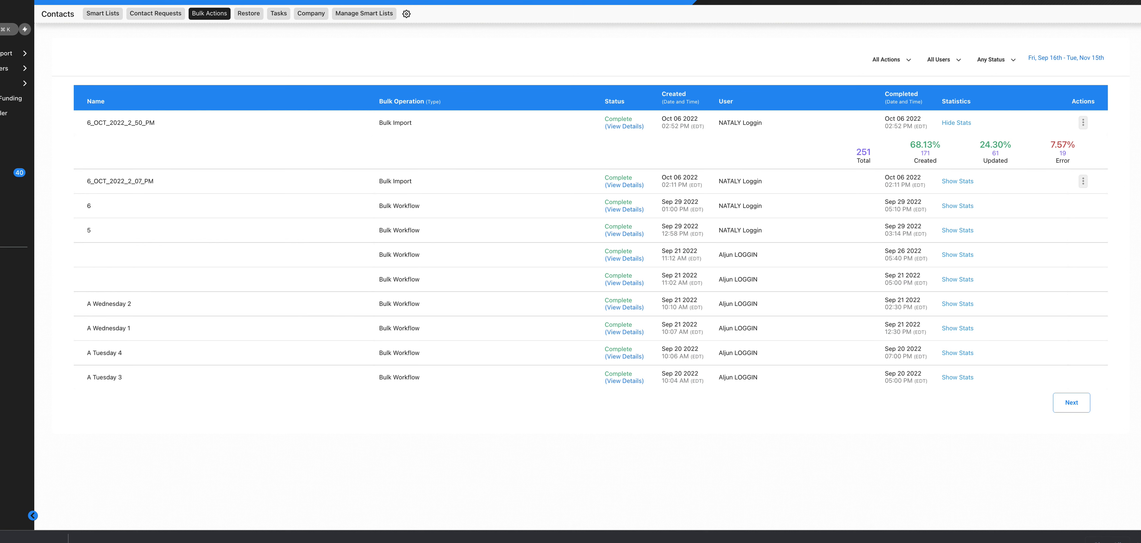
Open the support page with the new ticket form from Training & Support
mouse_move(29, 75)
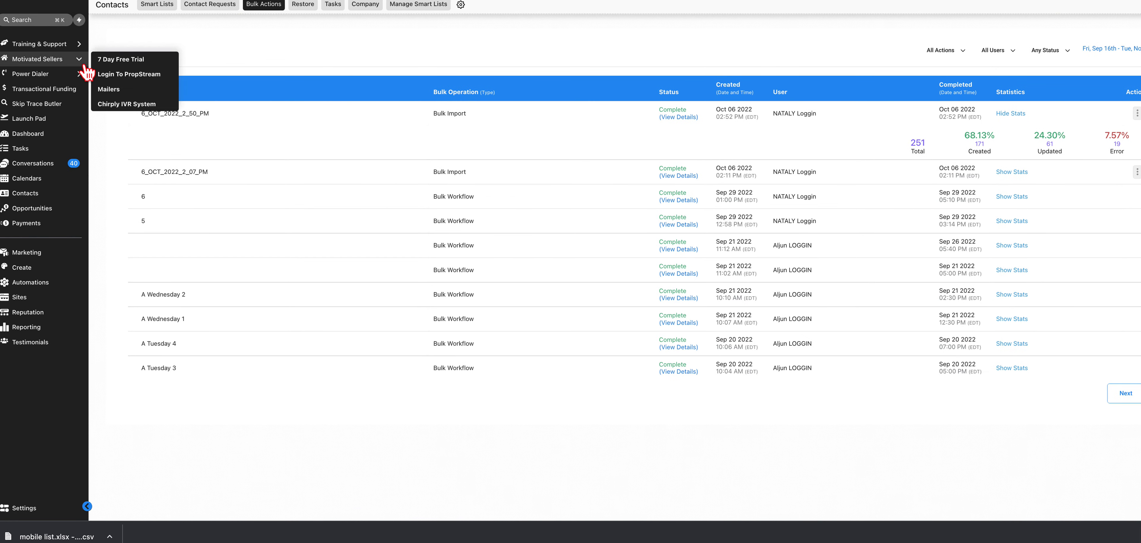
mouse_move(78, 43)
left_click(114, 46)
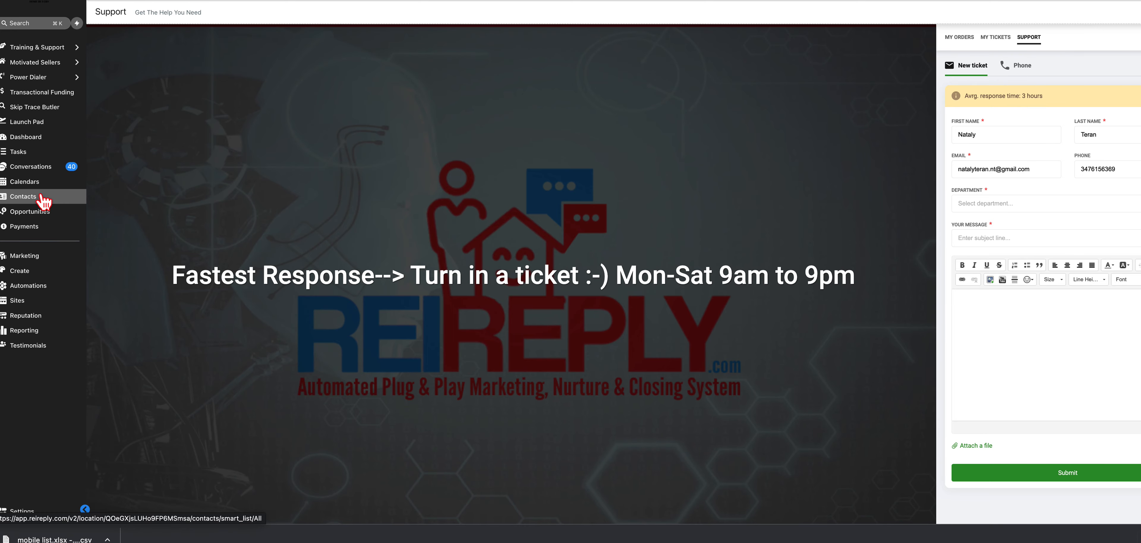
Filter the contact list to records whose Tag is "lien list batch"
left_click(42, 196)
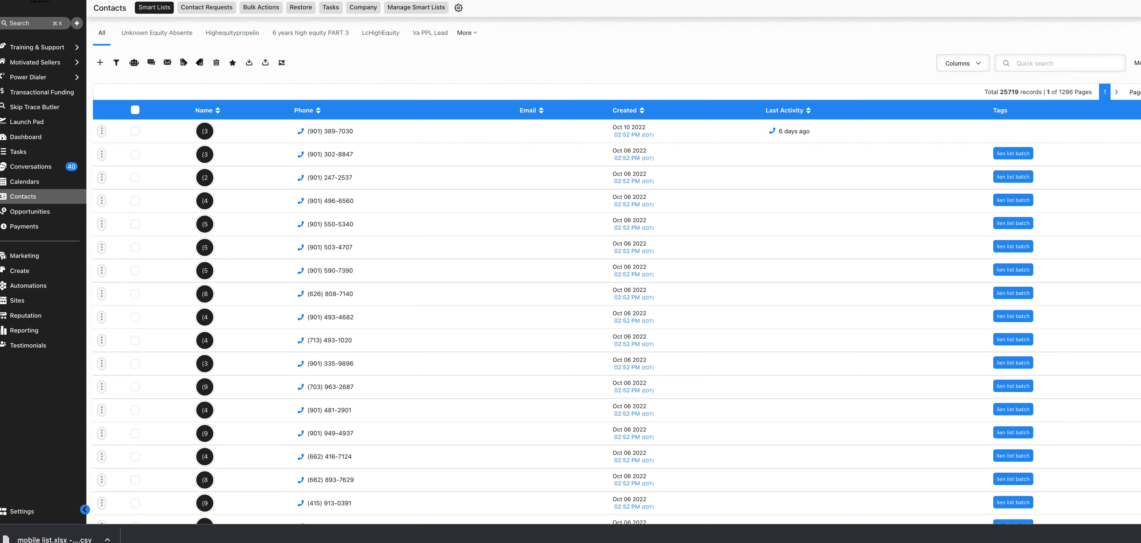
left_click(1137, 55)
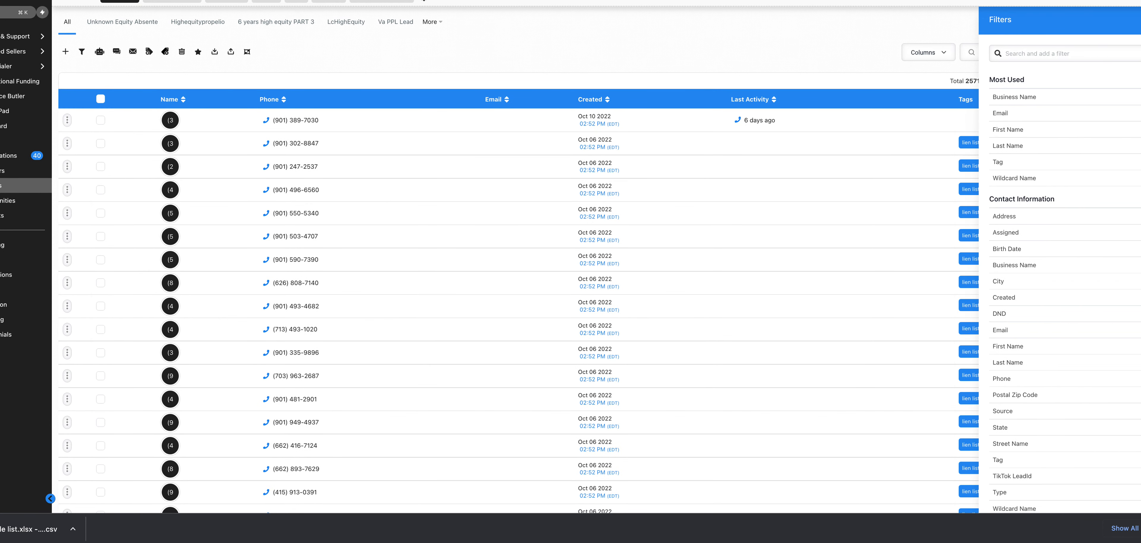
left_click(1002, 164)
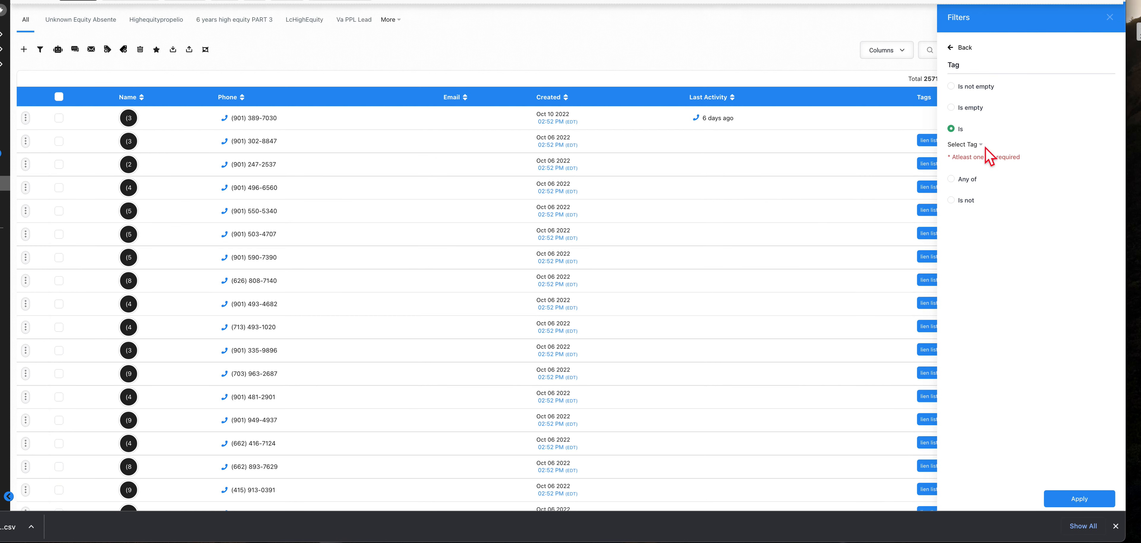
left_click(981, 146)
scroll(986, 266, "down", 3)
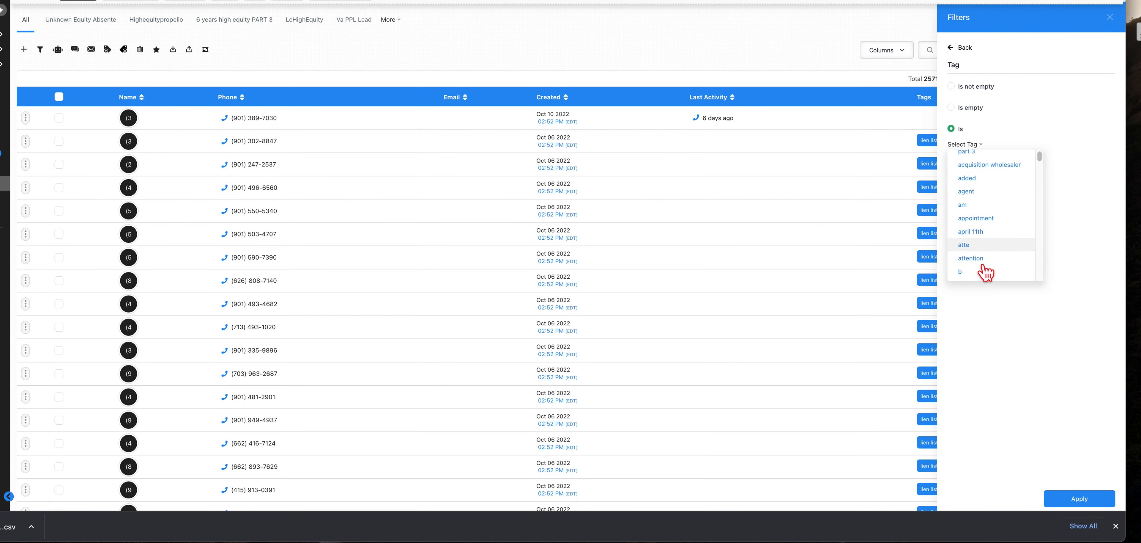
scroll(986, 272, "down", 10)
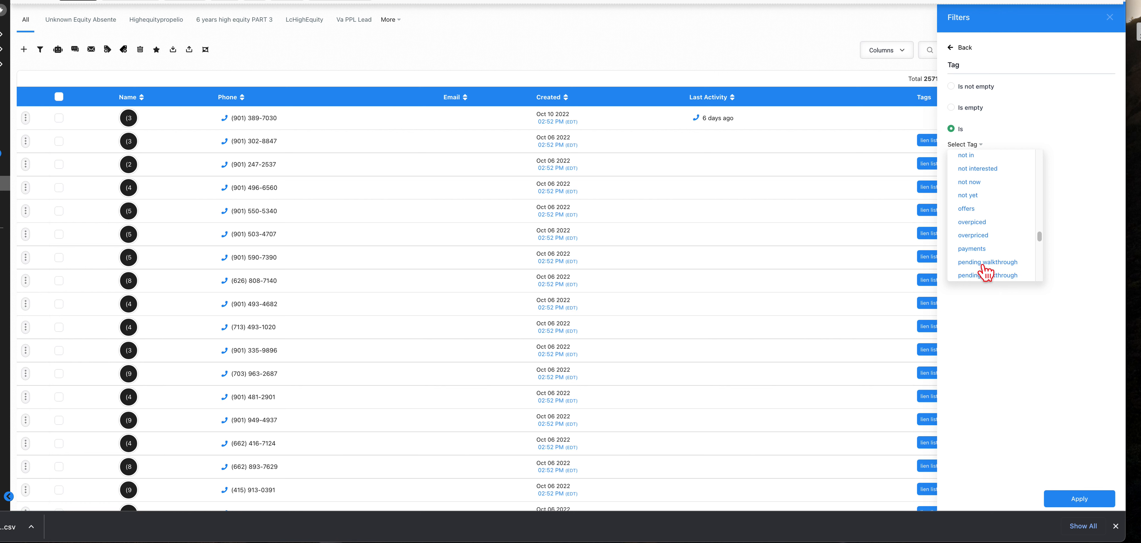
scroll(988, 268, "down", 3)
scroll(1002, 274, "up", 10)
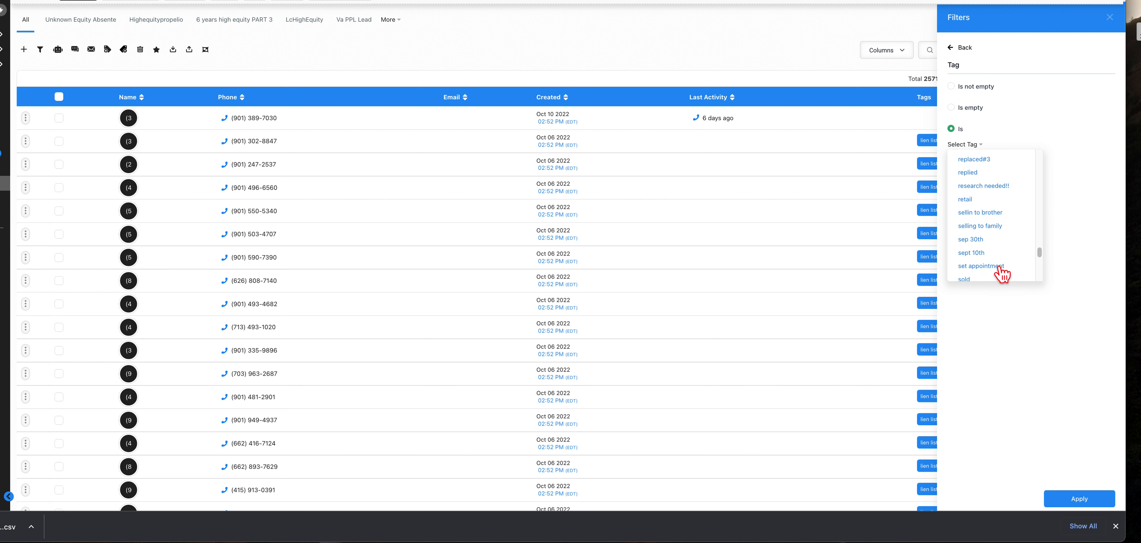
scroll(1002, 274, "up", 6)
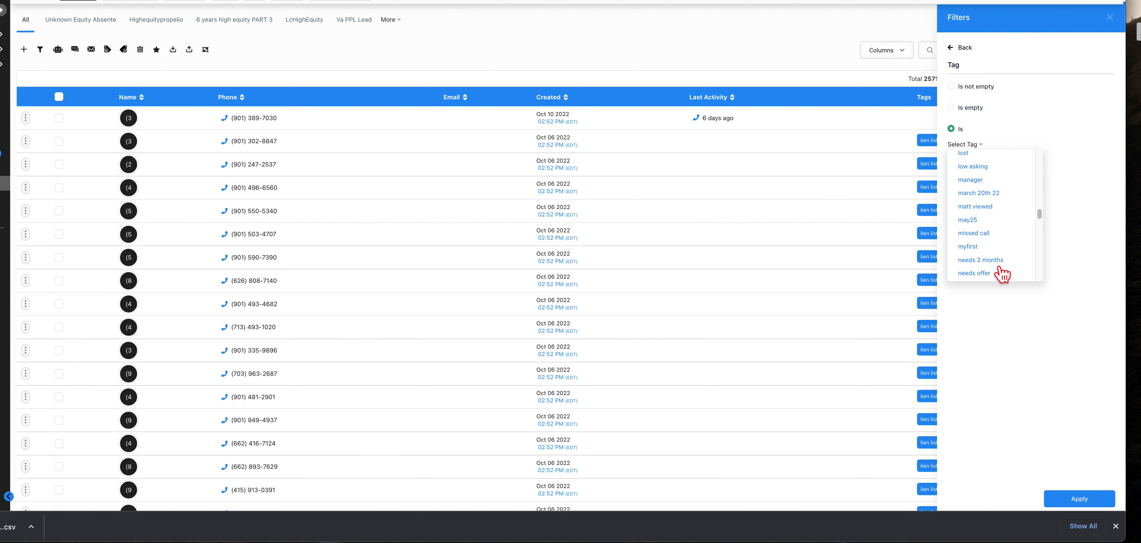
left_click(997, 248)
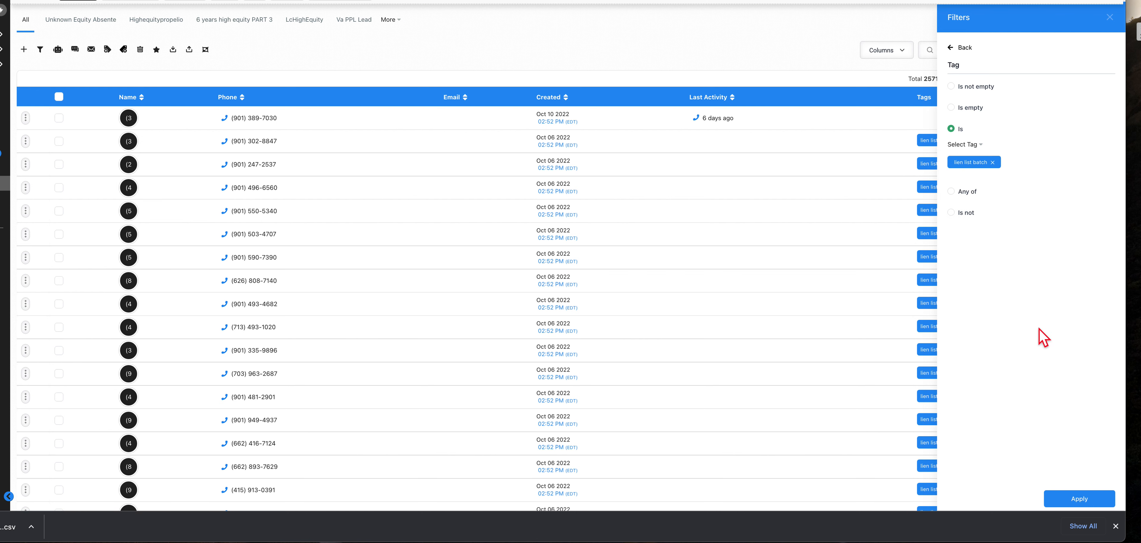
left_click(1101, 502)
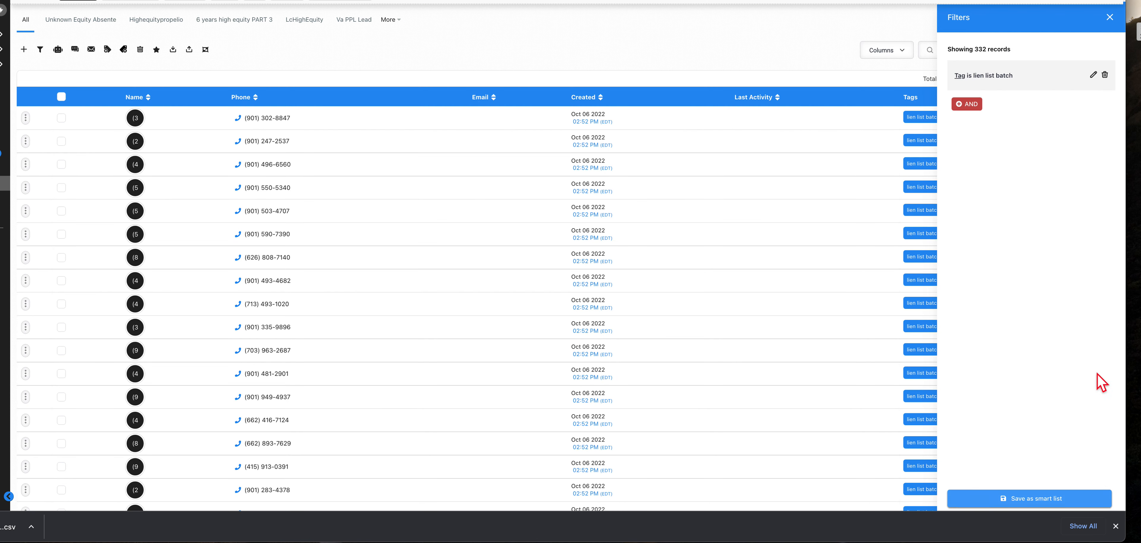
left_click(1110, 18)
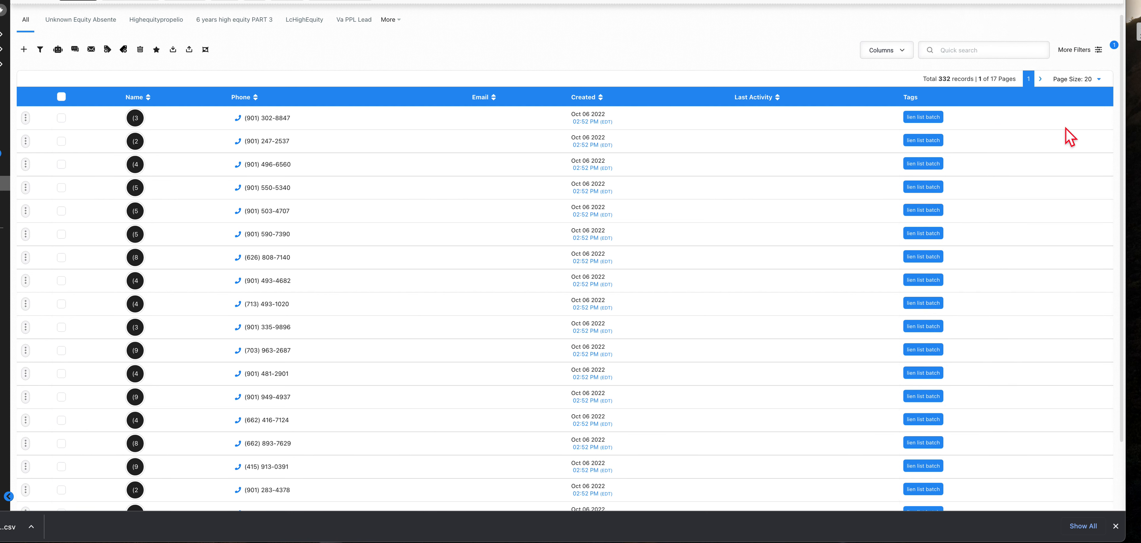
left_click(62, 97)
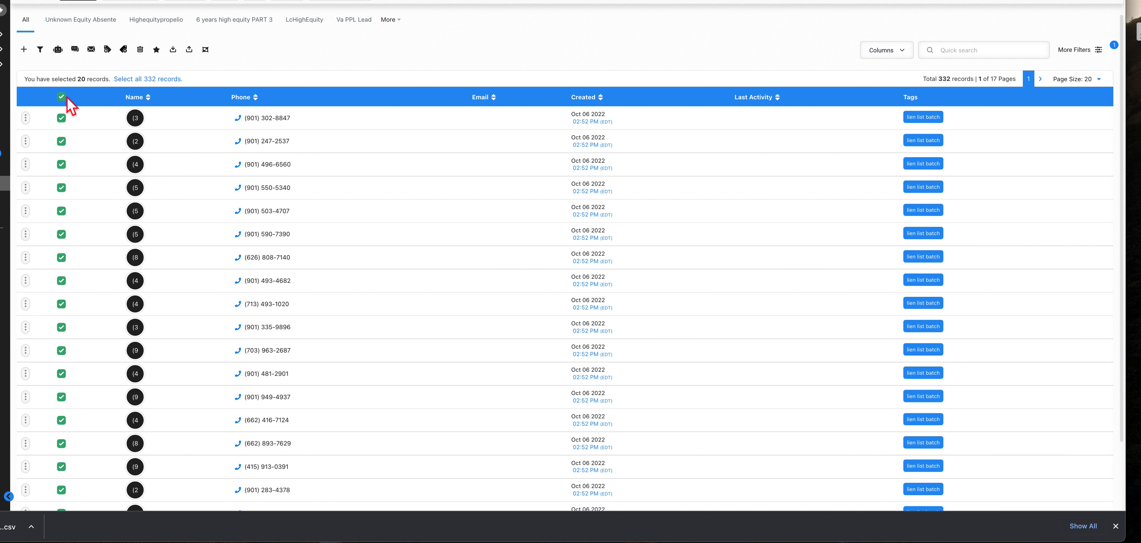
left_click(140, 80)
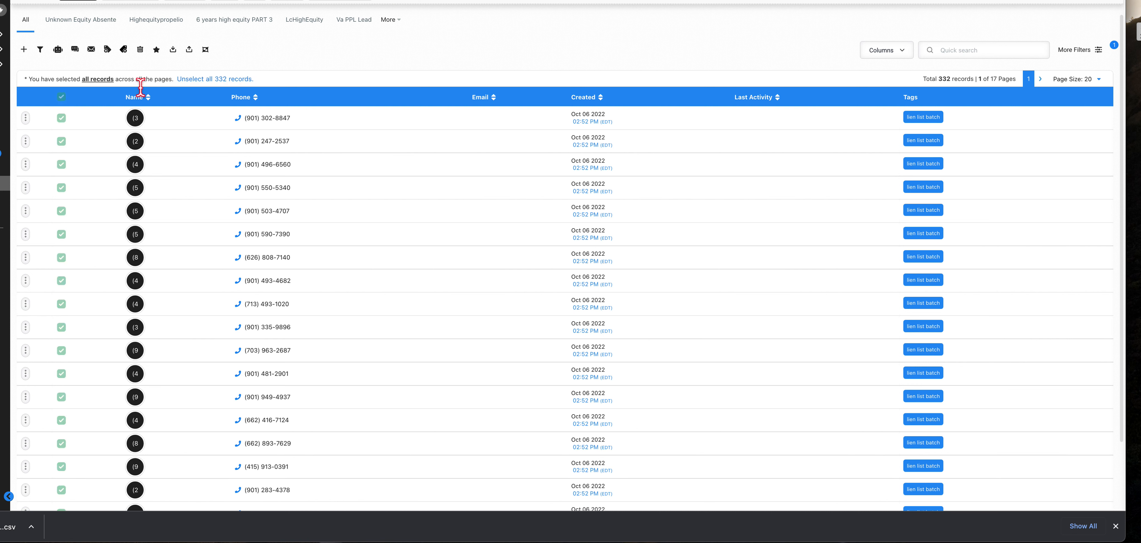
left_click(218, 80)
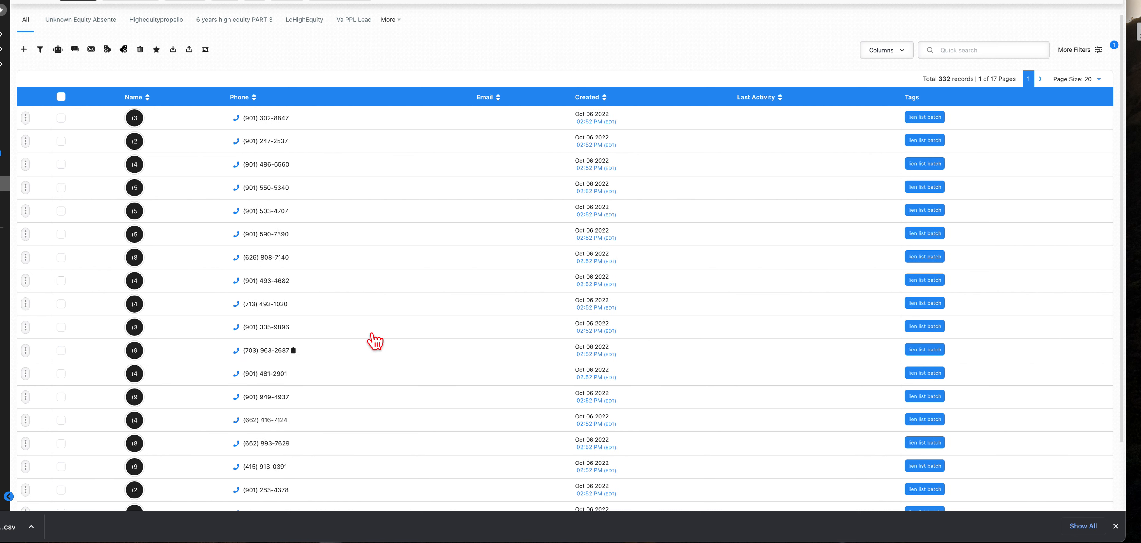
Set the contact list's page size to 50 and select every contact on the first page
left_click(61, 97)
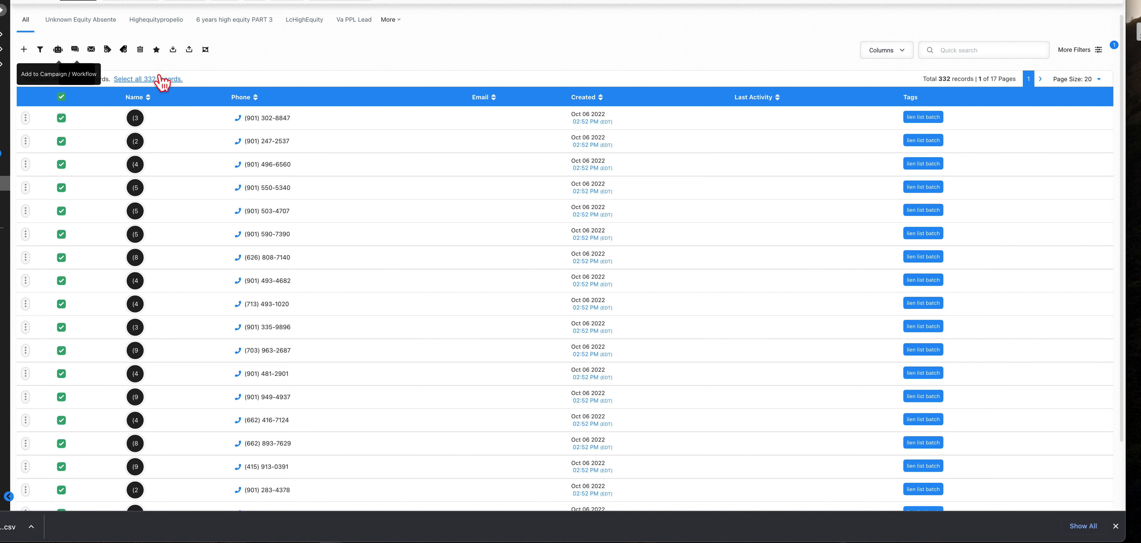
left_click(1100, 84)
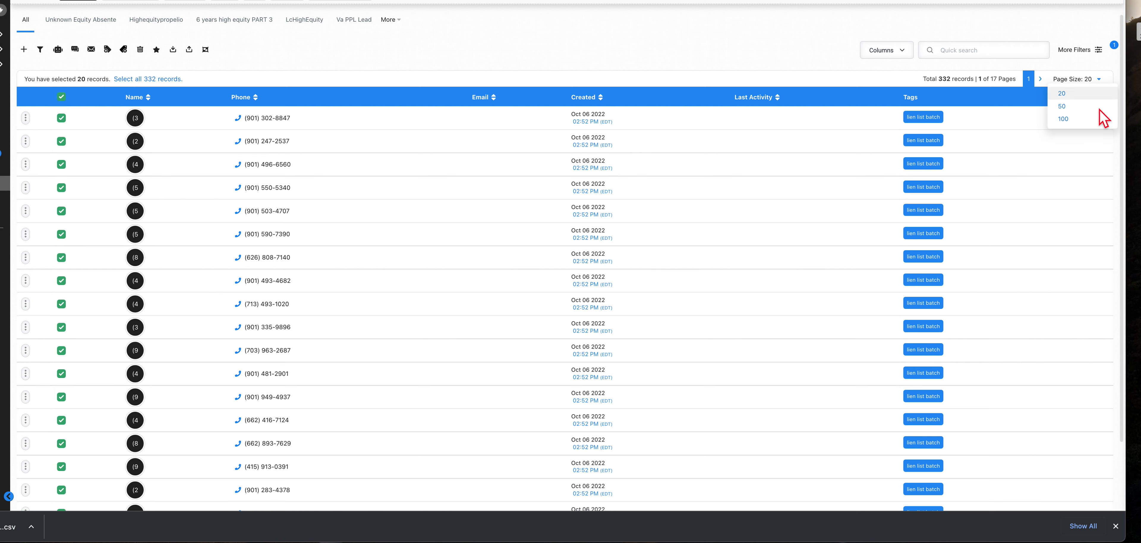
left_click(1090, 119)
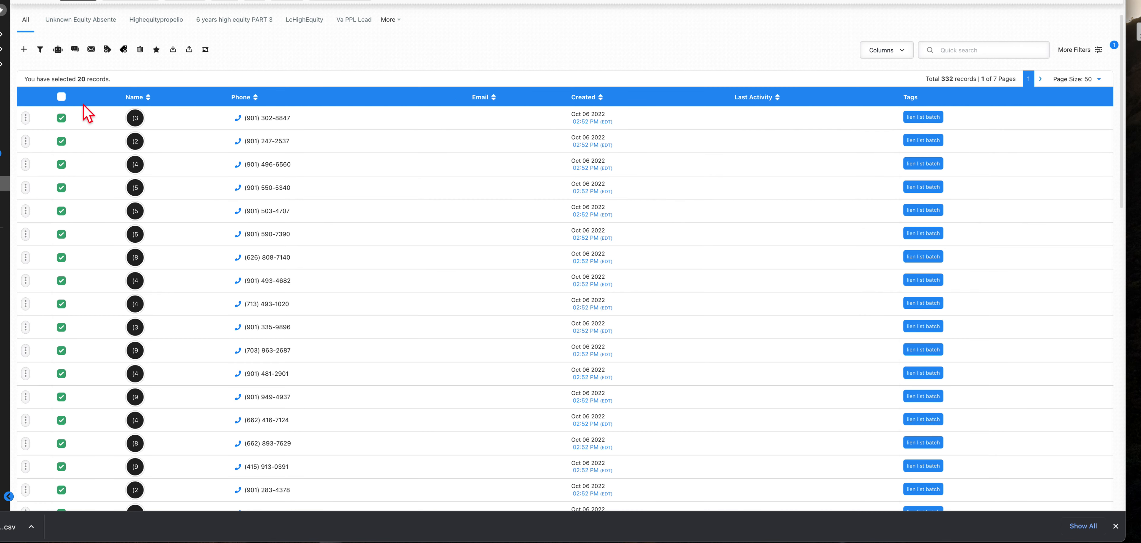
left_click(65, 96)
left_click(65, 96)
left_click(66, 98)
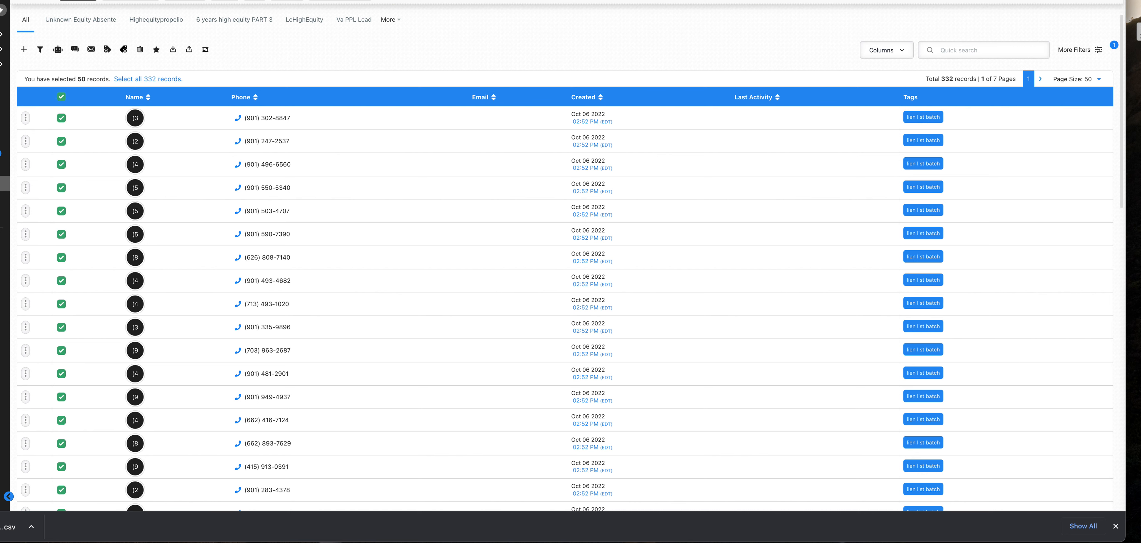
Add all contacts on pages 2 and 3 of the filtered list to the selection
left_click(1039, 82)
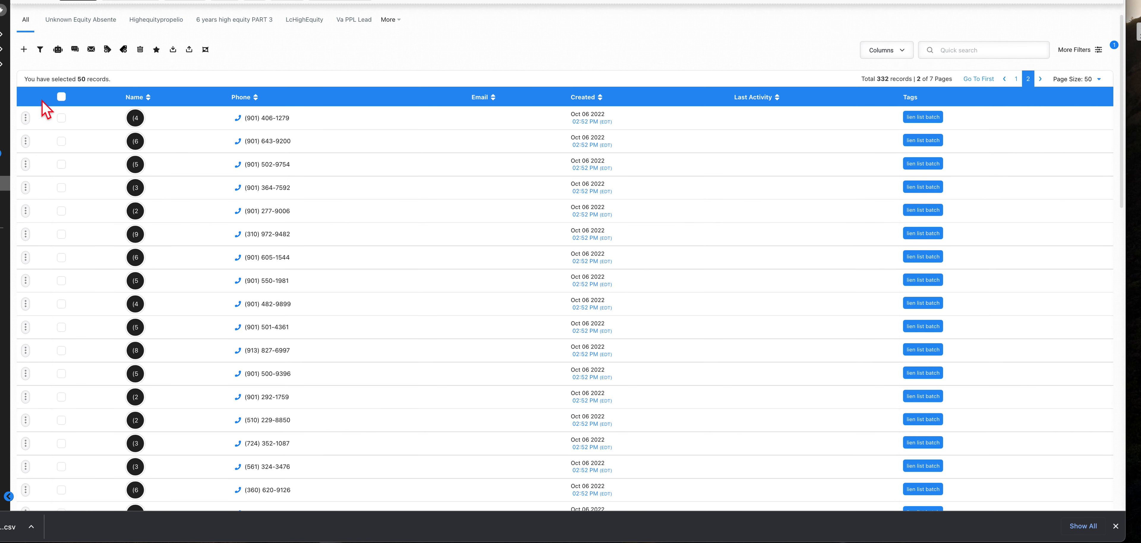
left_click(62, 97)
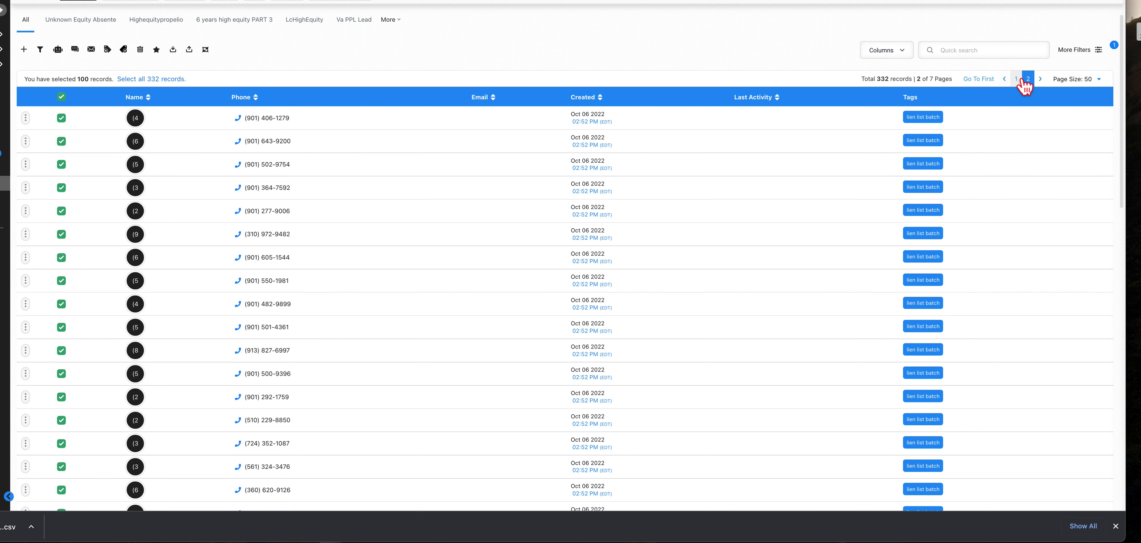
left_click(1039, 80)
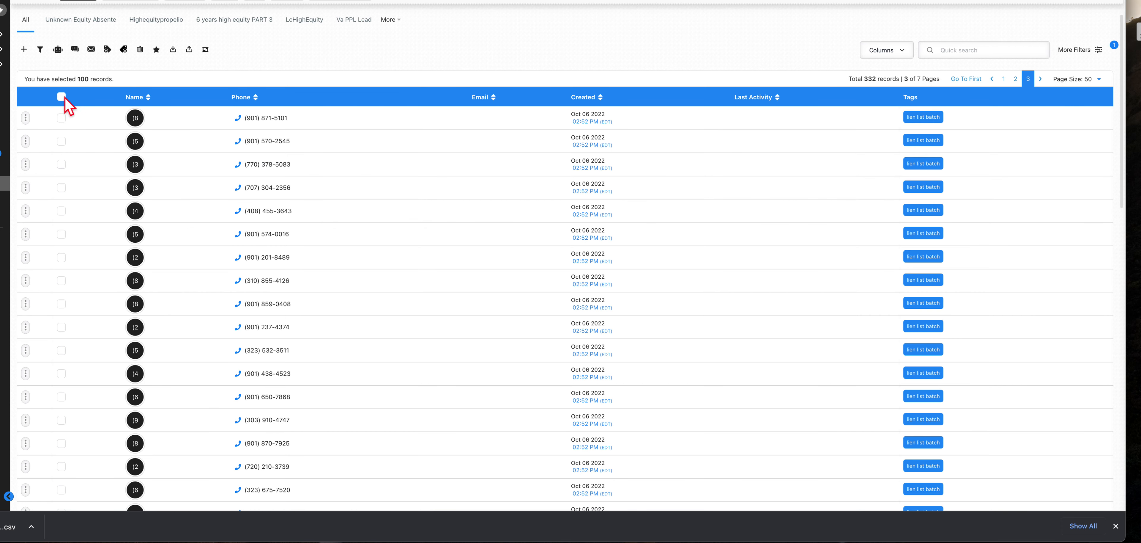
left_click(62, 97)
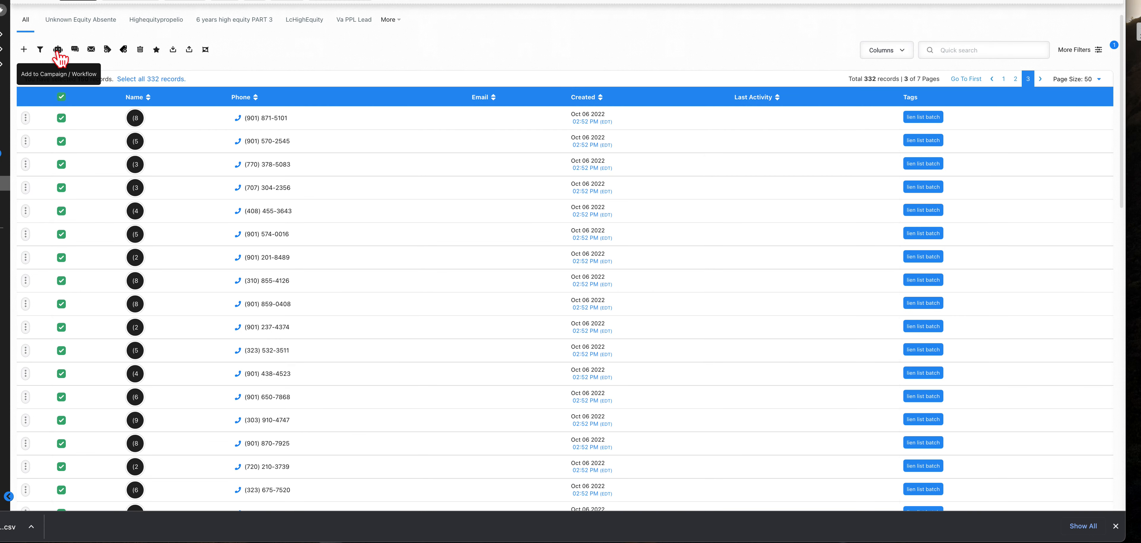
Start adding the selected contacts to a campaign or workflow and choose the Add in drip mode option
left_click(58, 49)
left_click(620, 140)
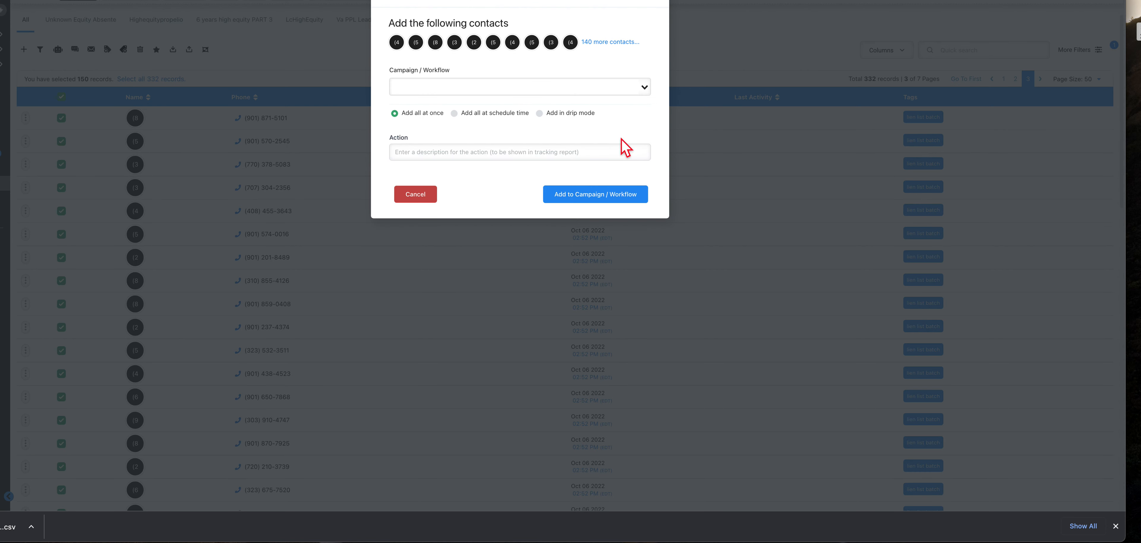
left_click(540, 114)
Look through the available campaigns and workflows without choosing one, and close the list
left_click(643, 87)
scroll(516, 178, "down", 5)
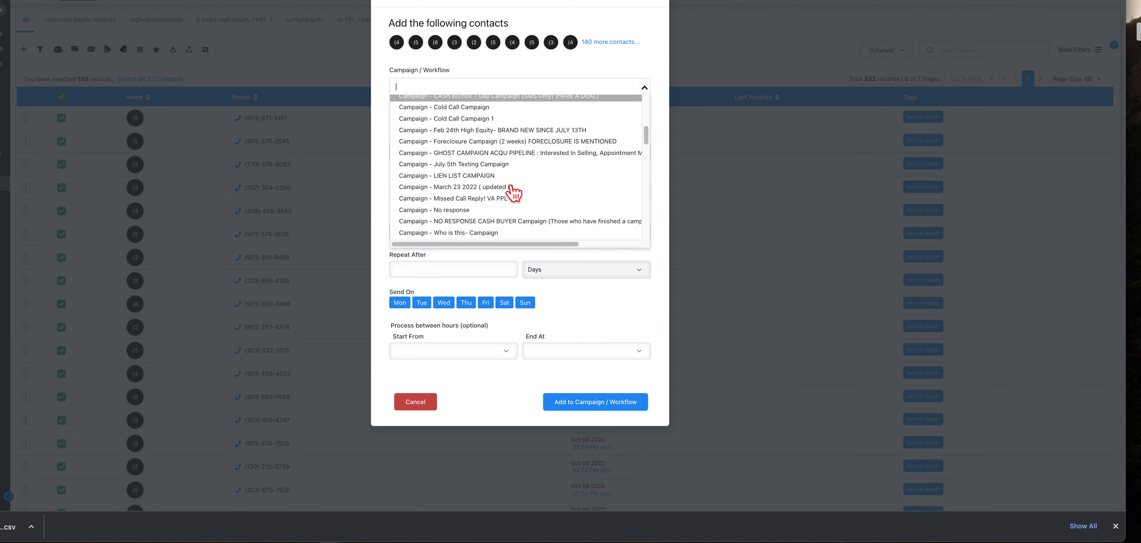
scroll(514, 192, "down", 15)
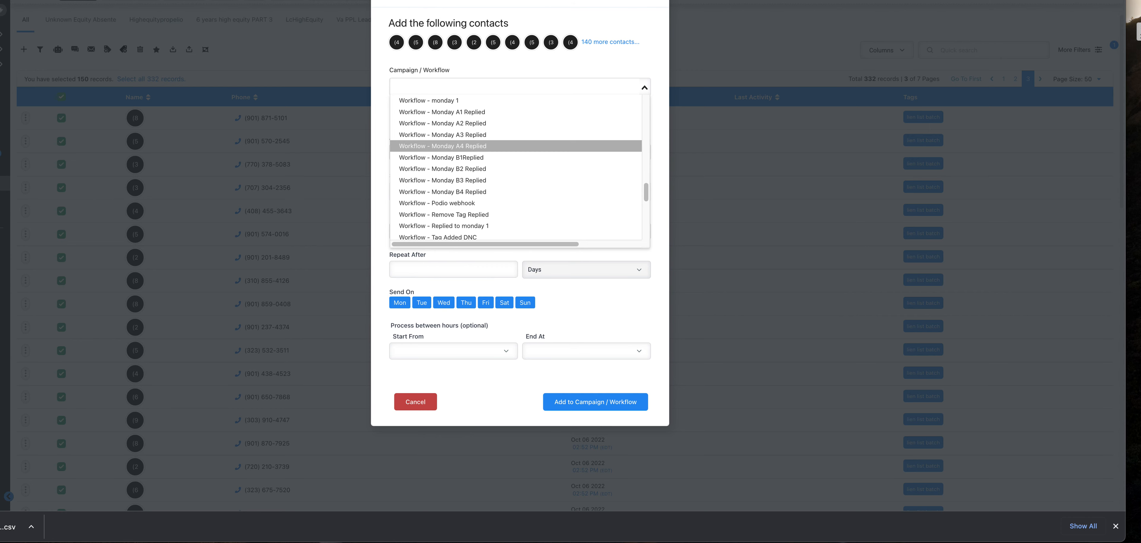
scroll(491, 177, "down", 3)
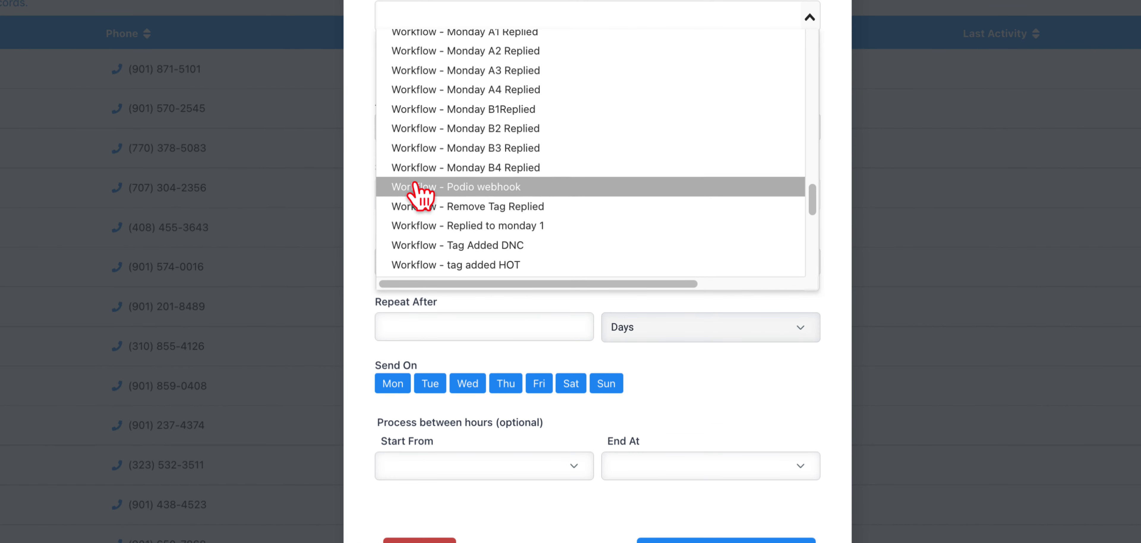
scroll(416, 185, "up", 10)
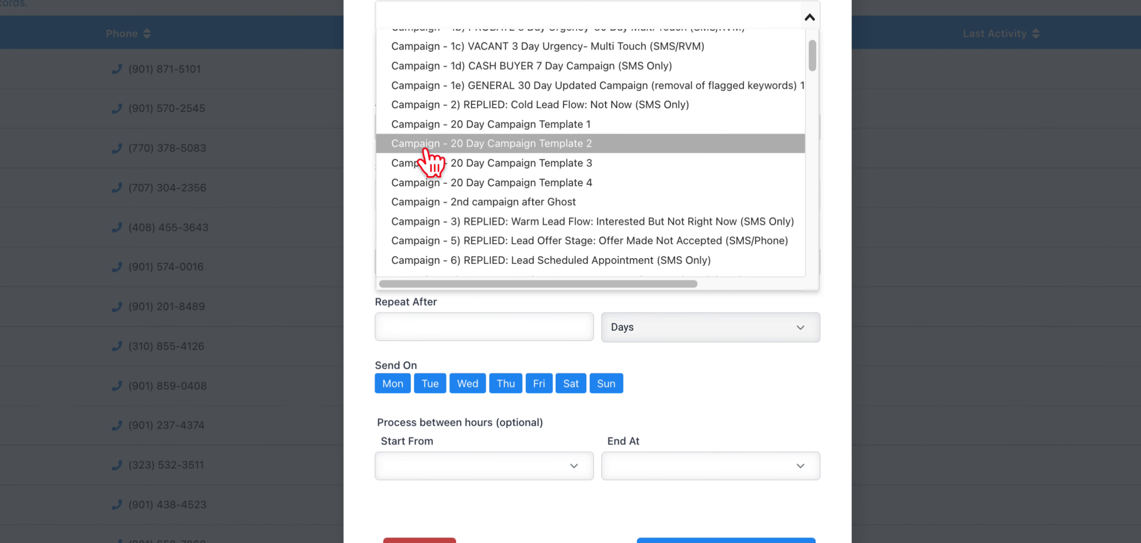
left_click(686, 5)
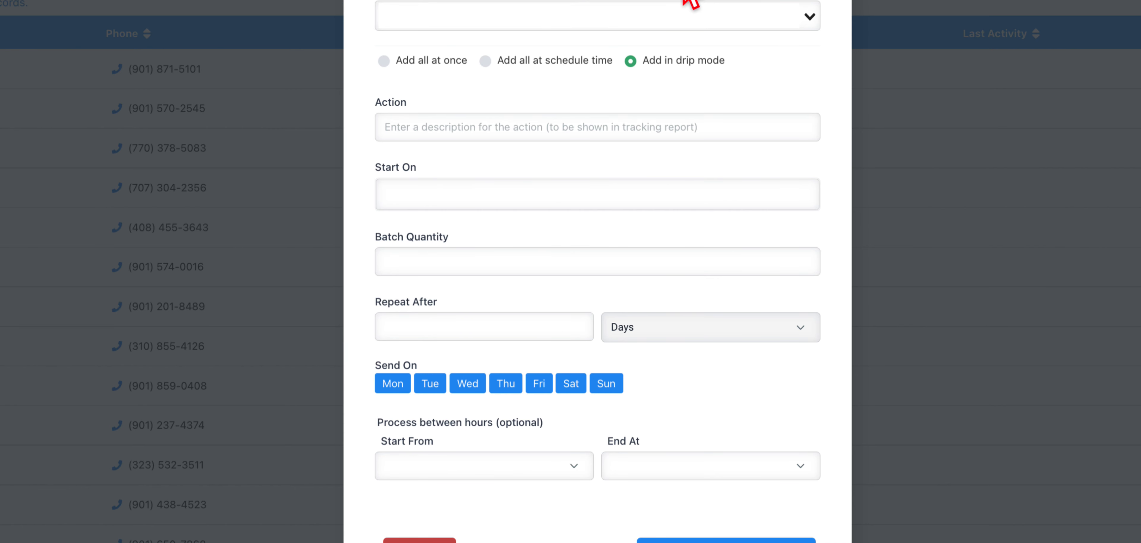
Enter "first" as the action description and set the drip's start date to October 17, 2022
left_click(669, 126)
type("first")
left_click(655, 204)
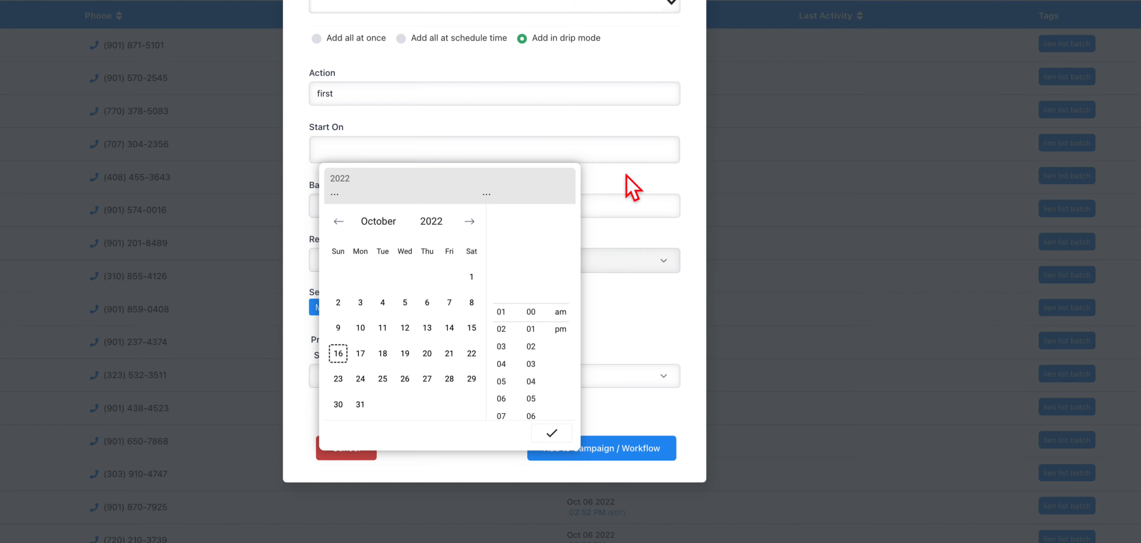
left_click(626, 175)
left_click(389, 157)
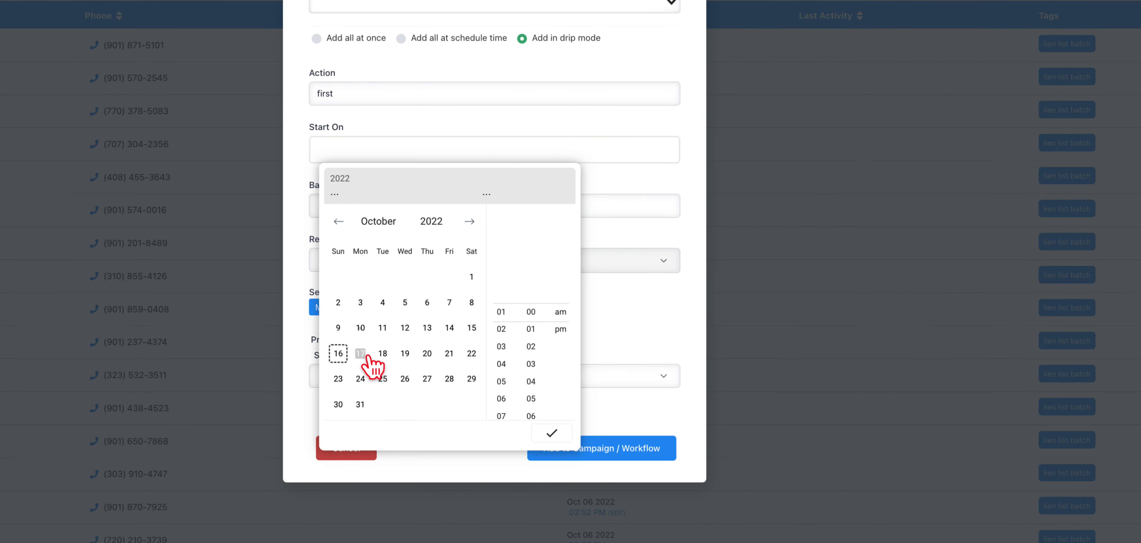
left_click(339, 353)
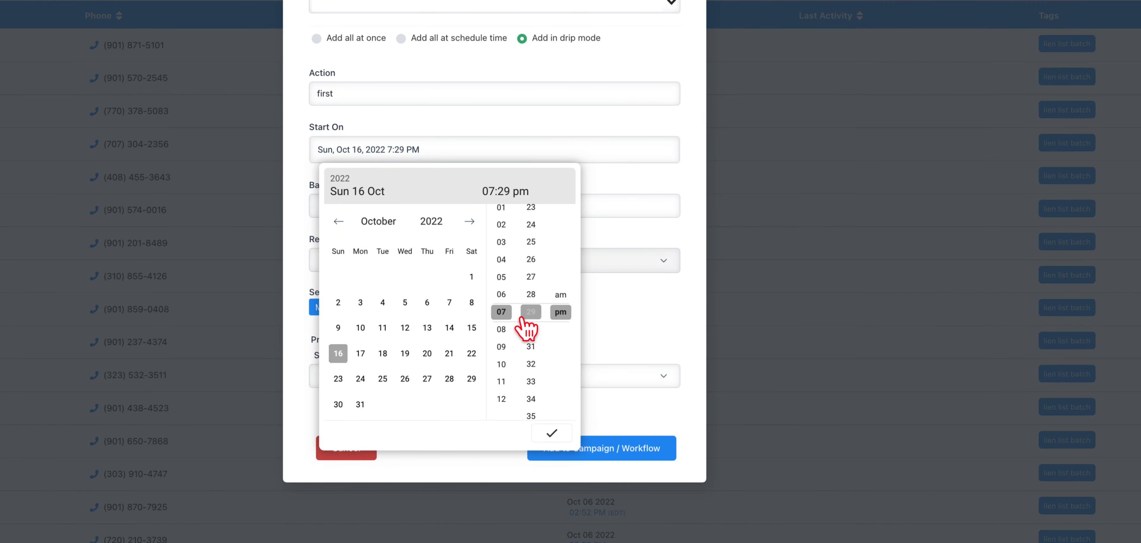
left_click(360, 354)
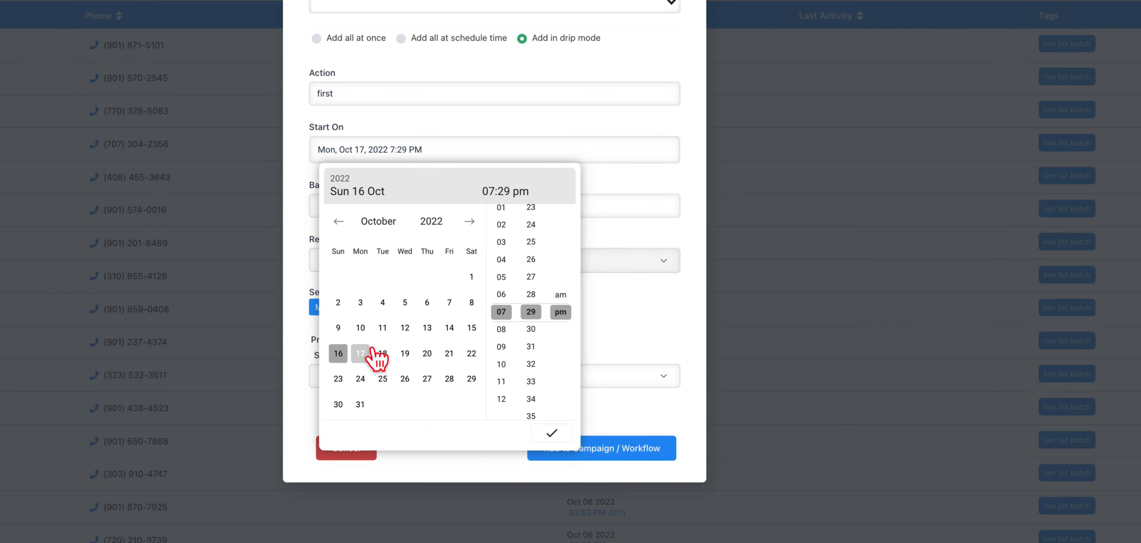